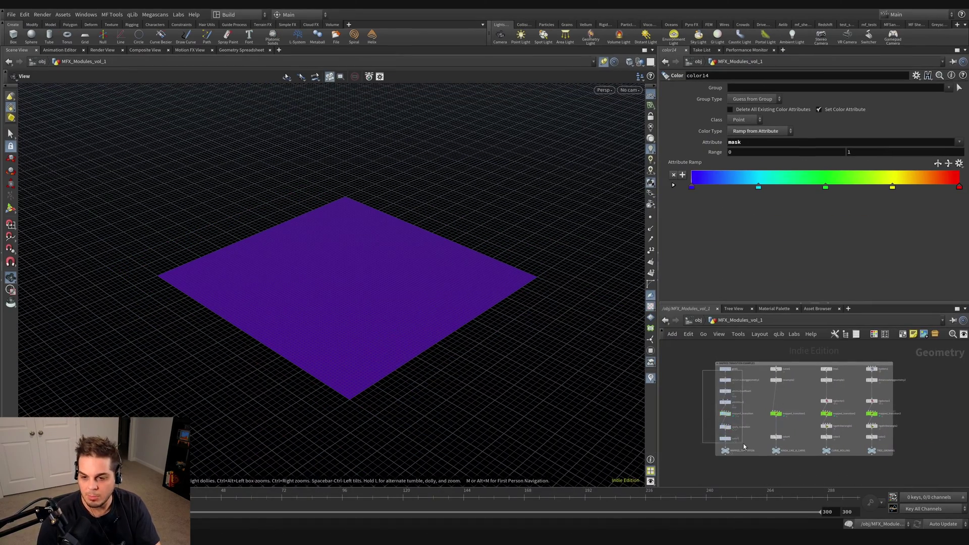
Copy the eight grid1-to-MAPPED_TRANSITION nodes and paste them inside a new geo1 Geometry object.
left_click_drag(745, 446, 742, 456)
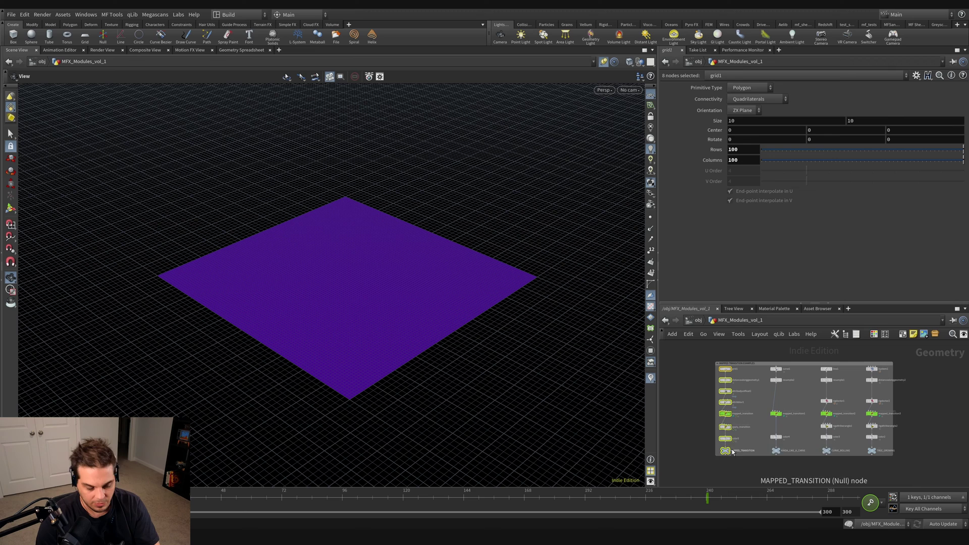
left_click(727, 427)
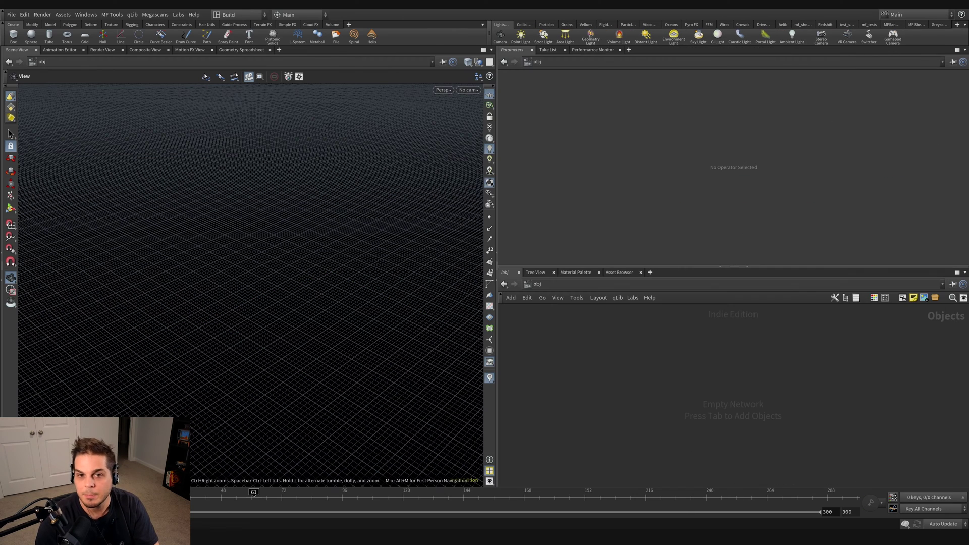
key("Tab")
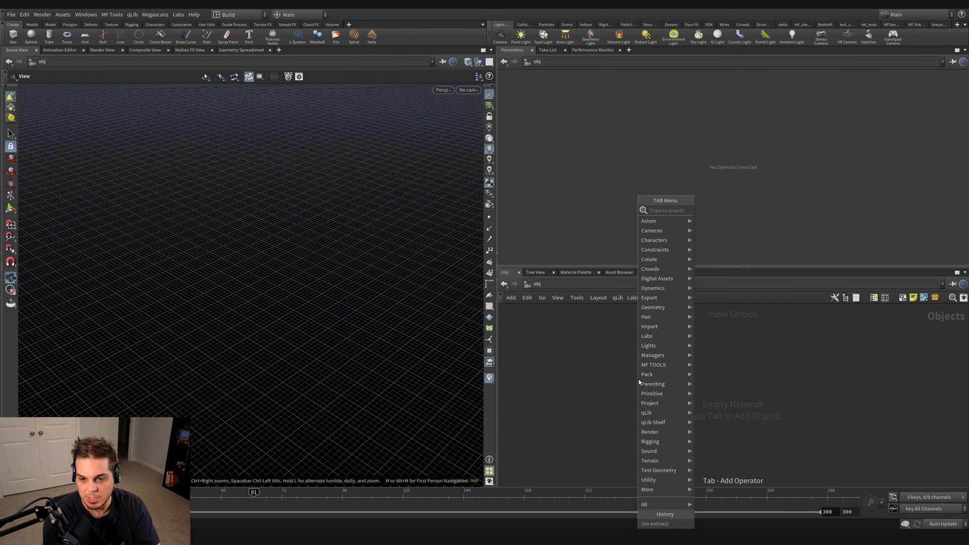
left_click(639, 382)
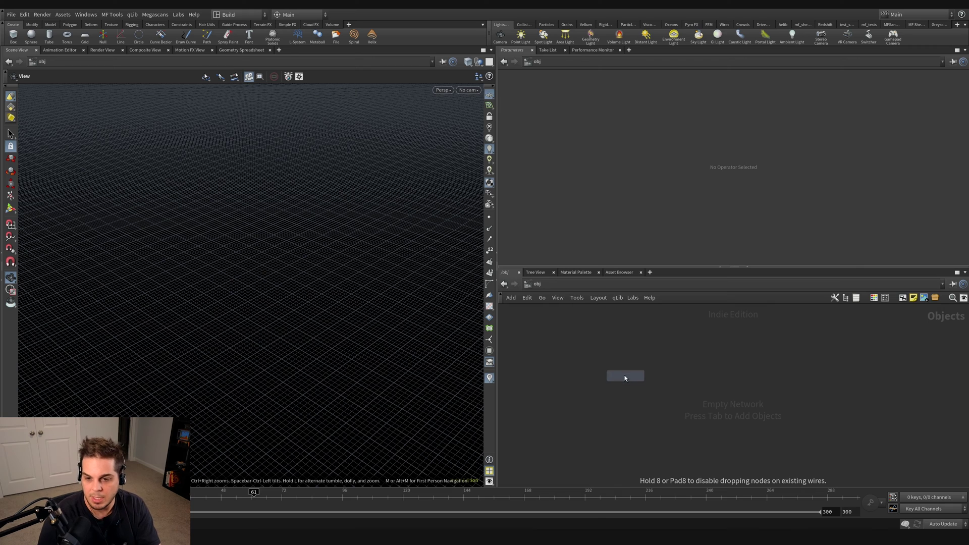
left_click(632, 379)
double_click(625, 377)
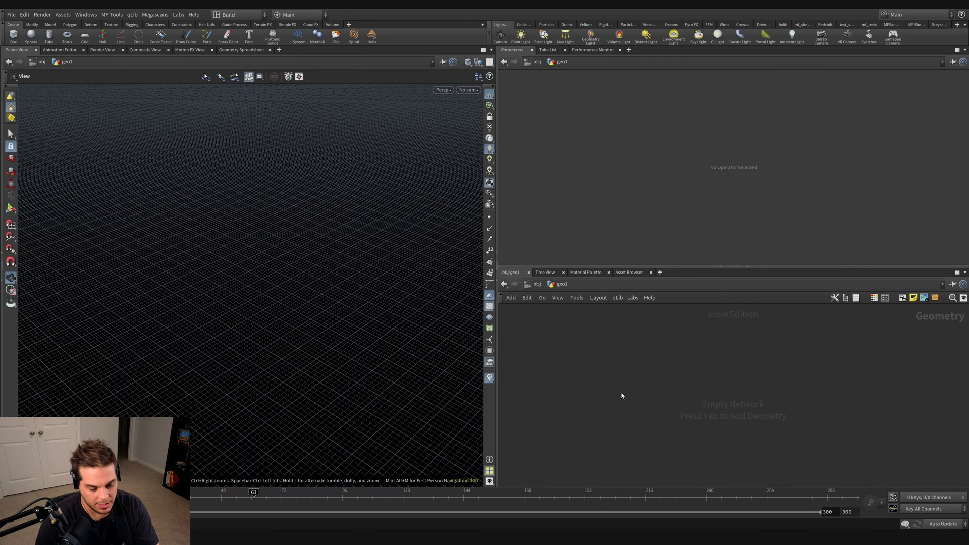
key("ctrl+v")
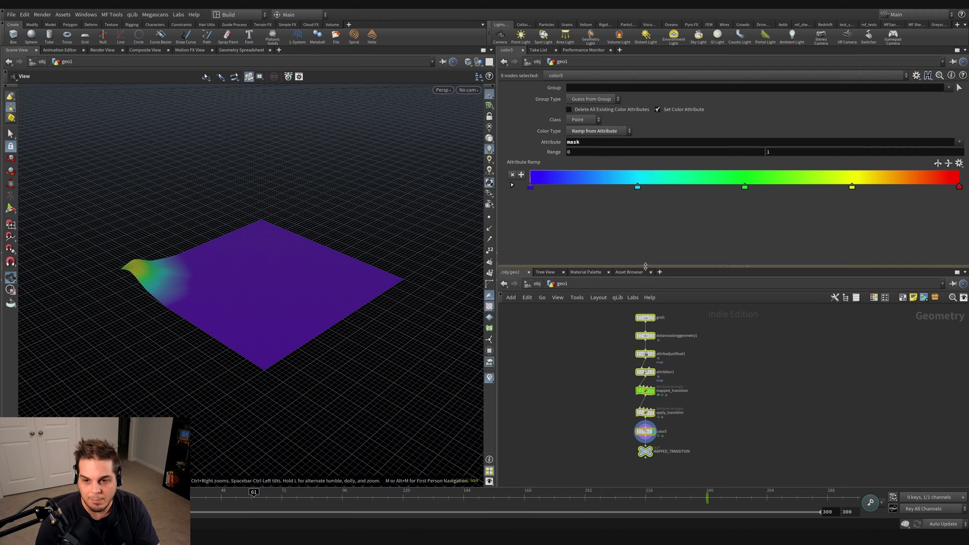
Arrange the parameters and node network panels side by side with the node chain visible.
left_click_drag(644, 269, 644, 173)
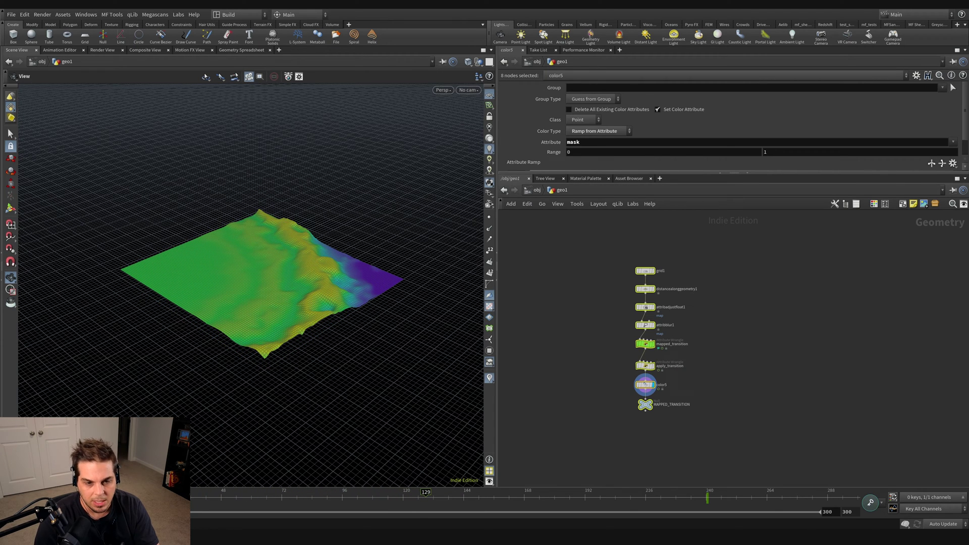
left_click(563, 423)
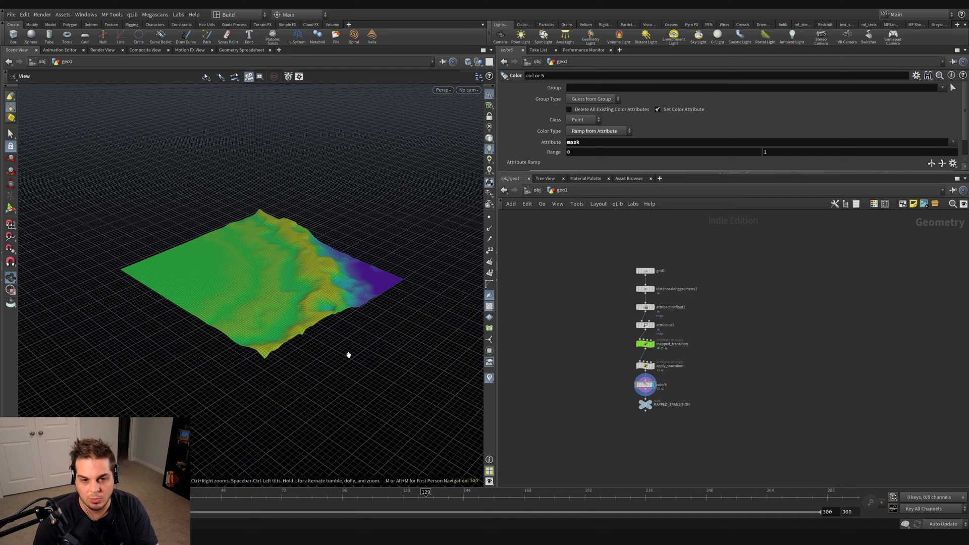
scroll(683, 392, "up", 3)
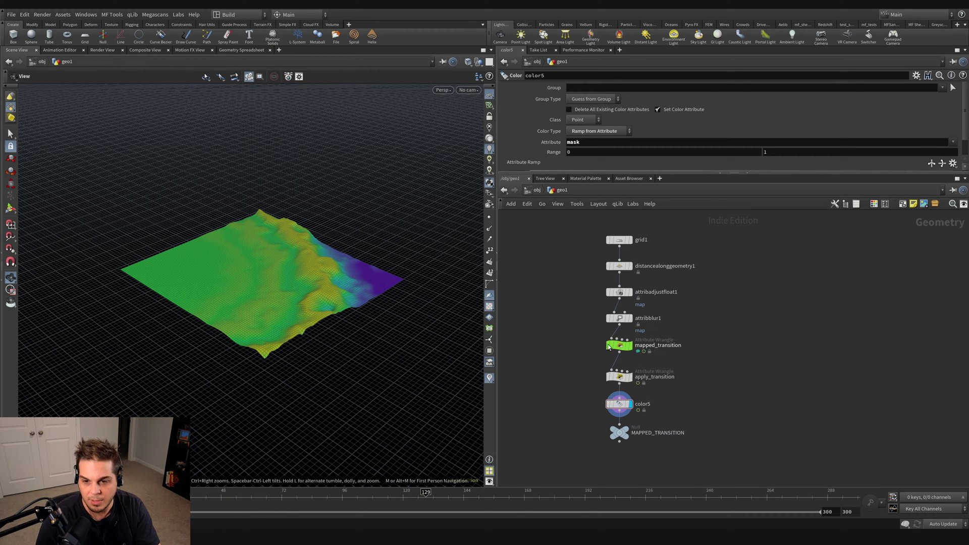
left_click(735, 174)
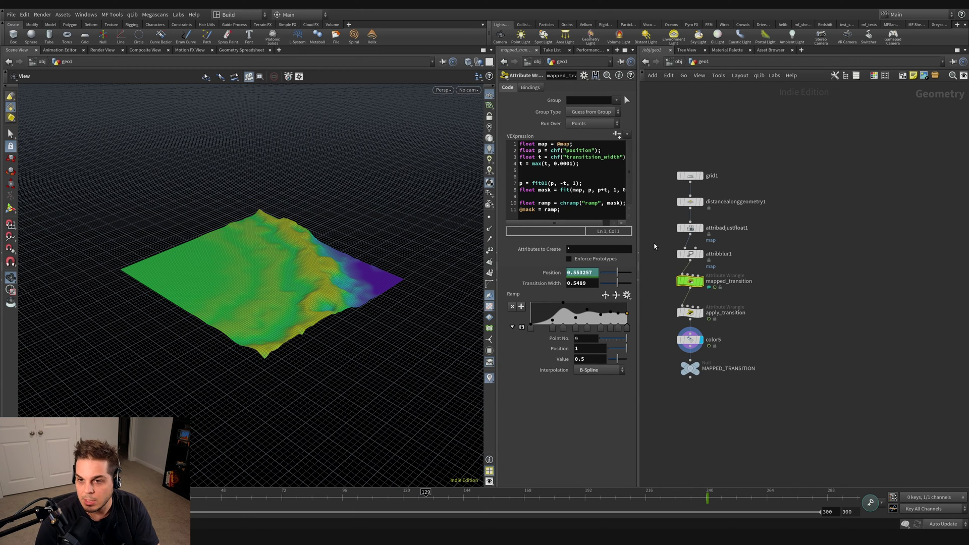
left_click(640, 270)
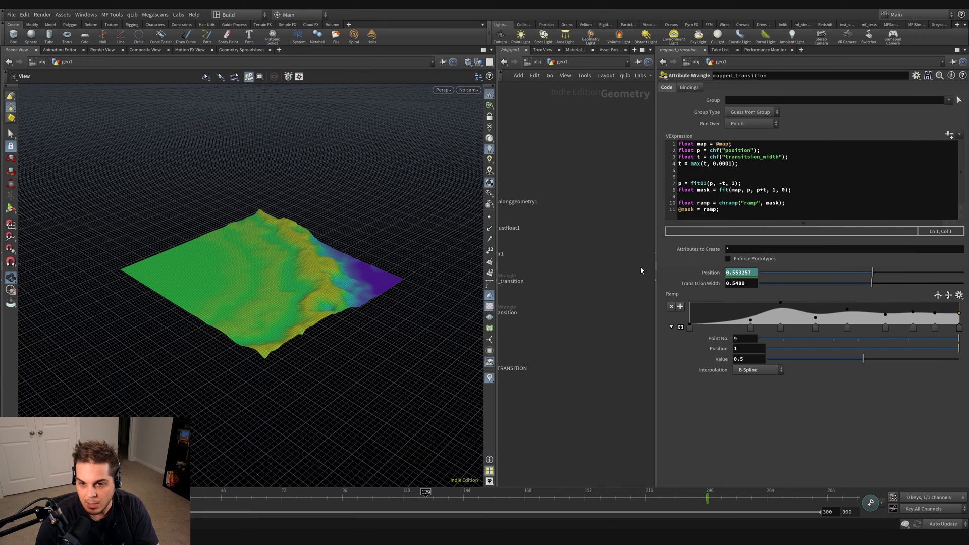
left_click_drag(658, 270, 689, 275)
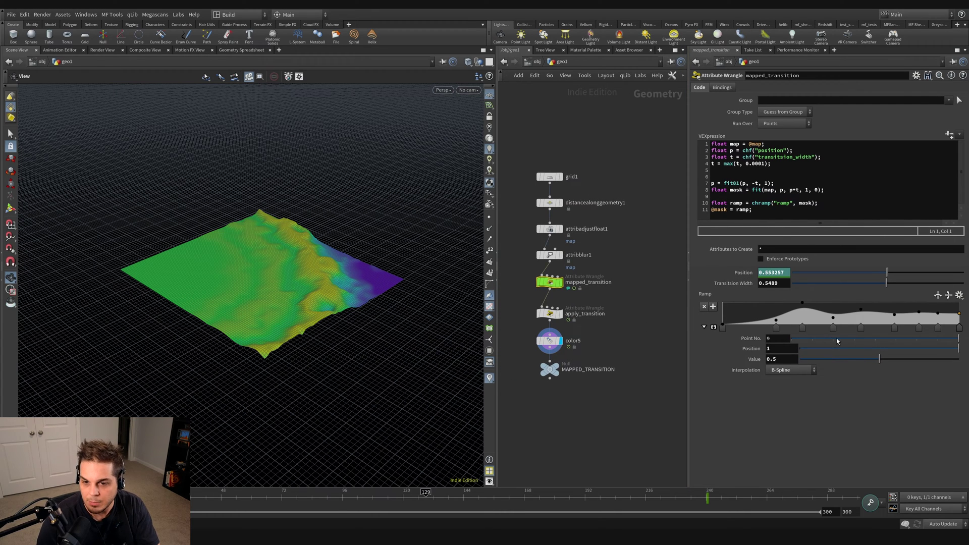
Set the mapped_transition ramp to Linear, Transition Width 0.1, key Position at 0, and play.
left_click(960, 296)
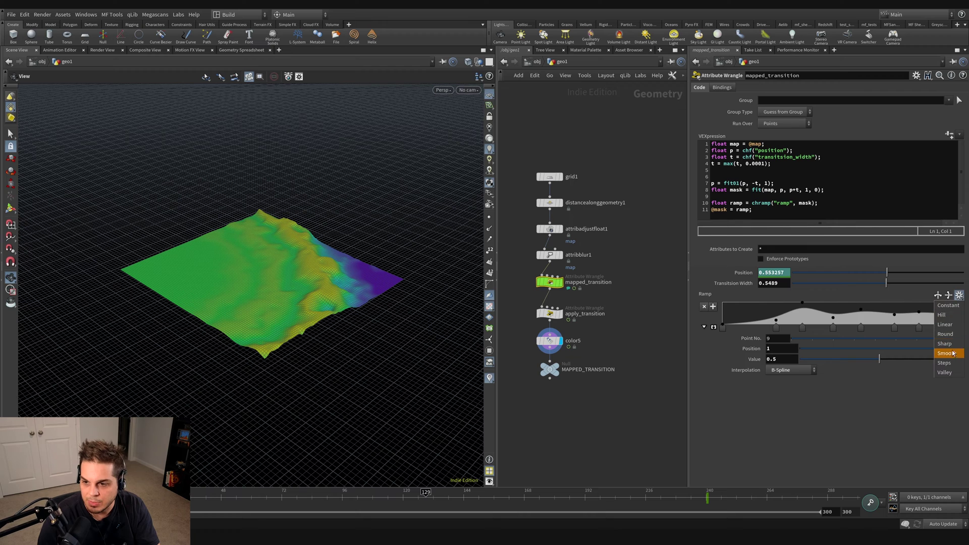
left_click(945, 325)
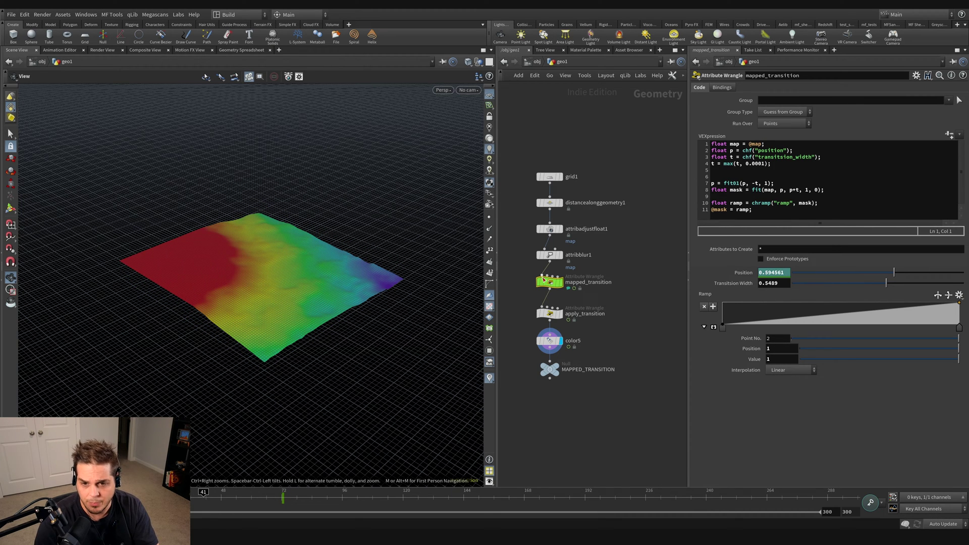
left_click(529, 274)
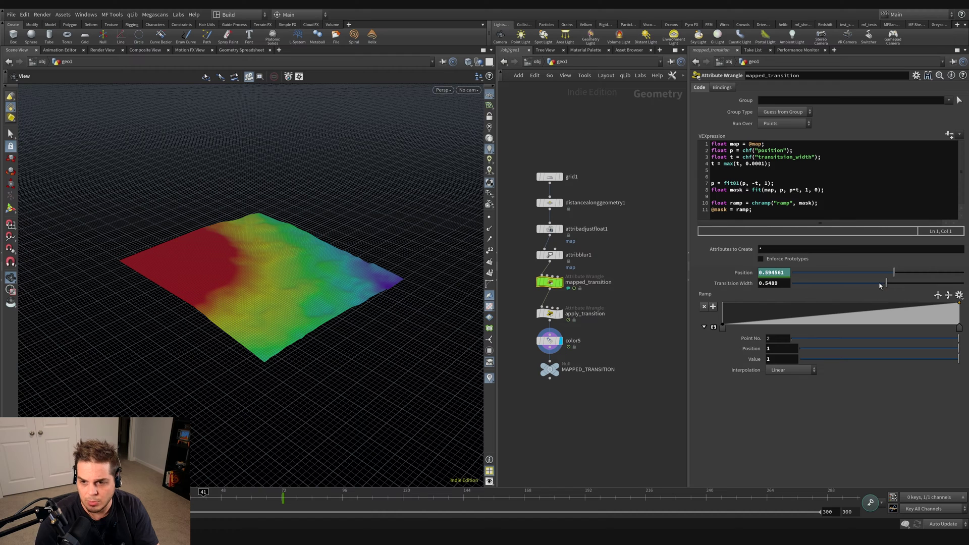
left_click_drag(880, 286, 806, 295)
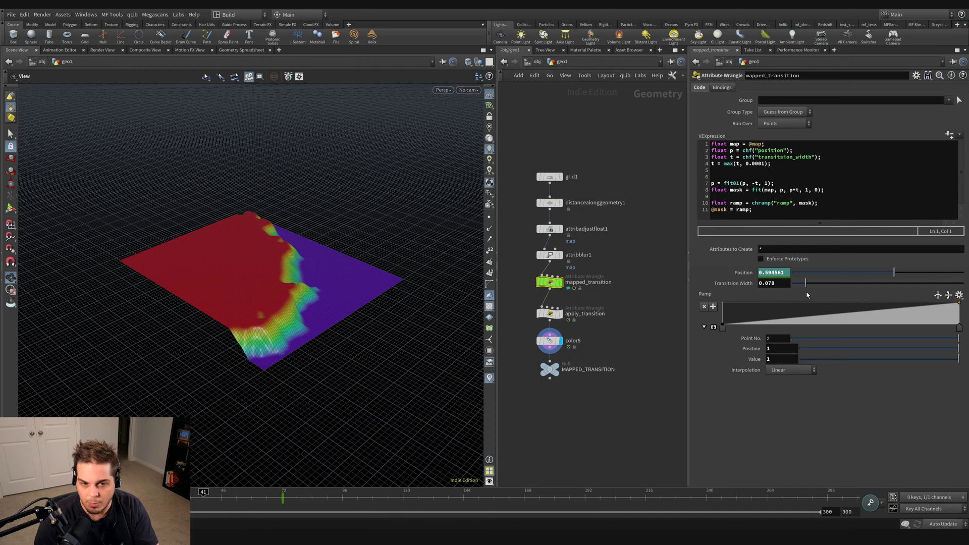
key("shift+Tab")
type("0")
key("Return")
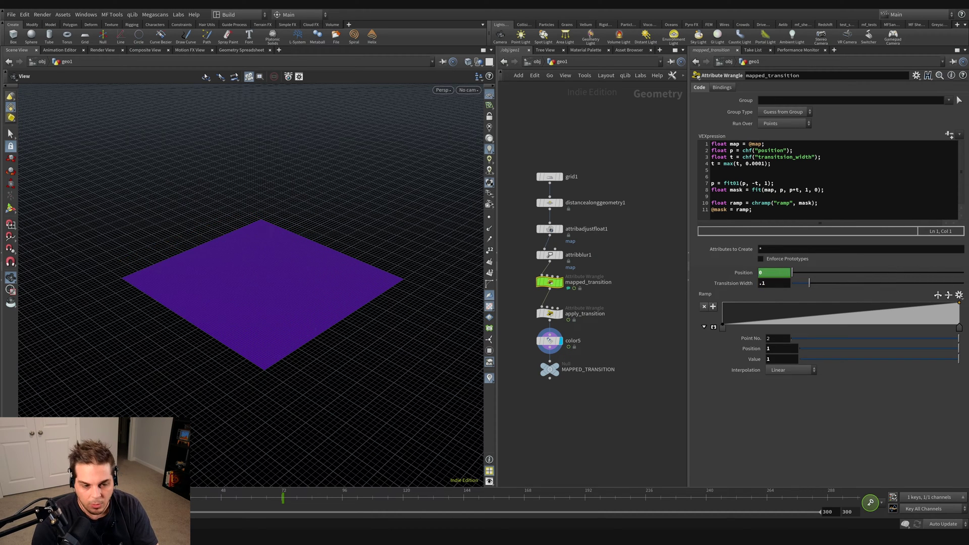
key("Up")
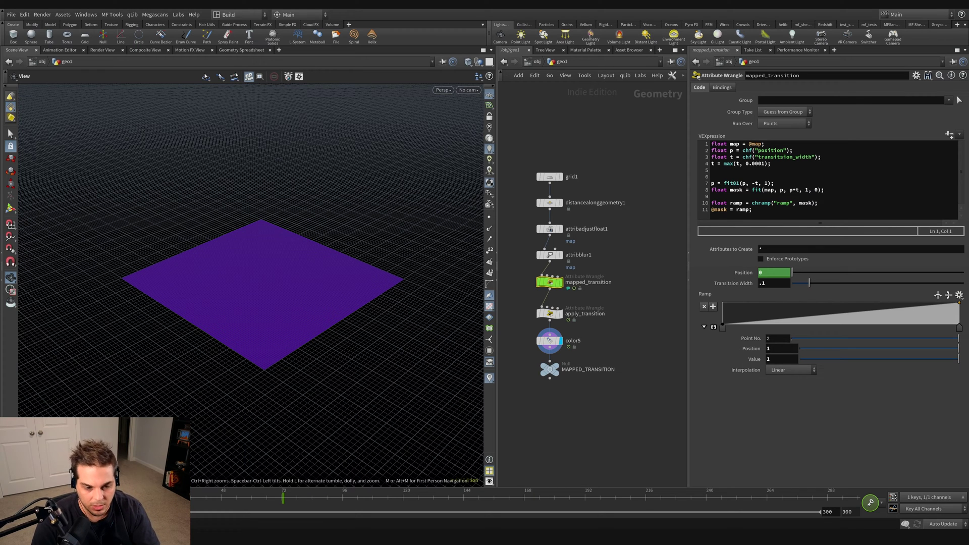
Add a solver1 node below the chain and wire MAPPED_TRANSITION into its first input.
middle_click_drag(566, 180, 583, 151)
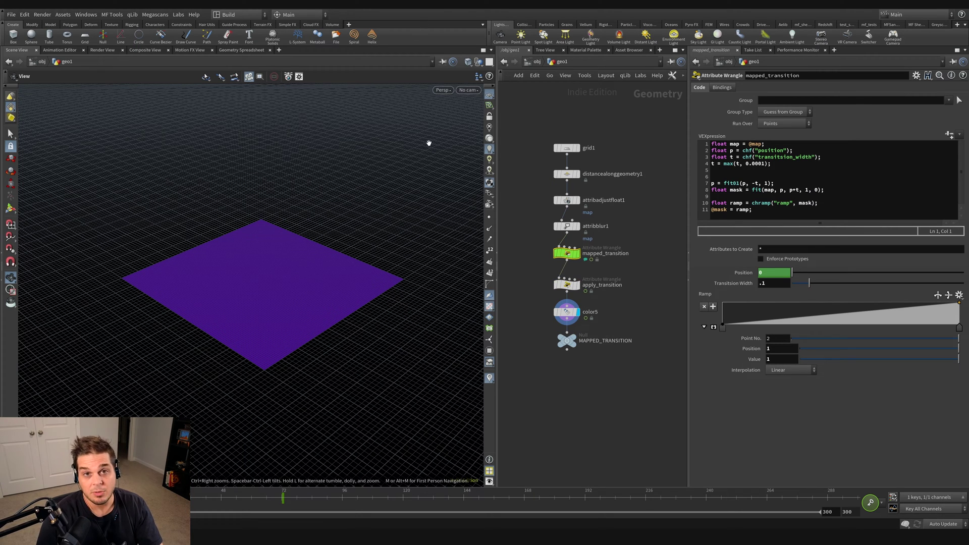
left_click(571, 415)
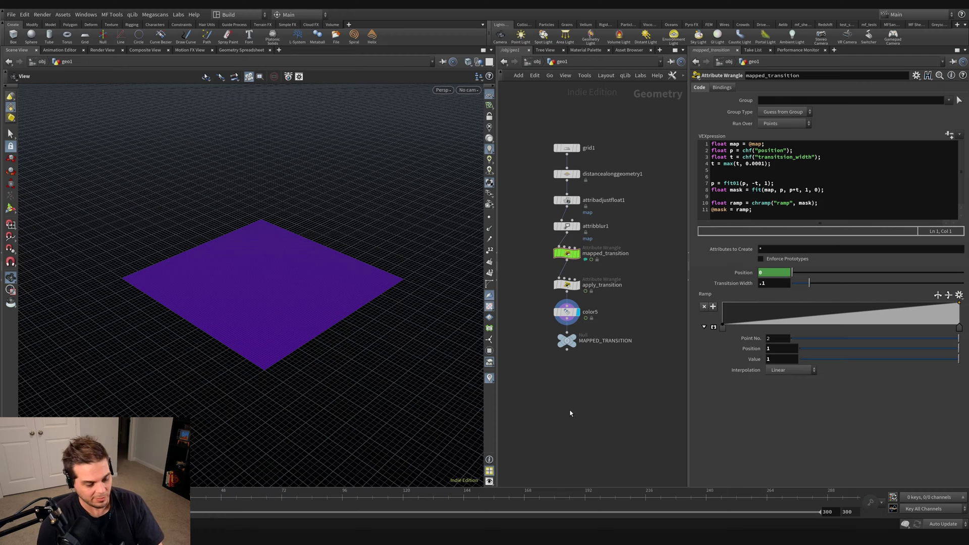
key("Tab")
mouse_move(575, 504)
left_click(439, 152)
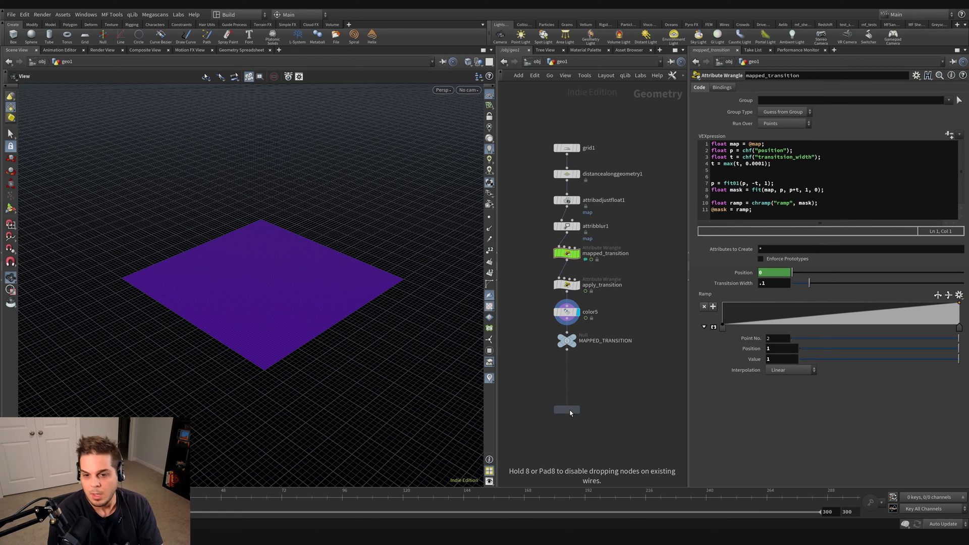
left_click(574, 408)
left_click_drag(585, 401, 583, 403)
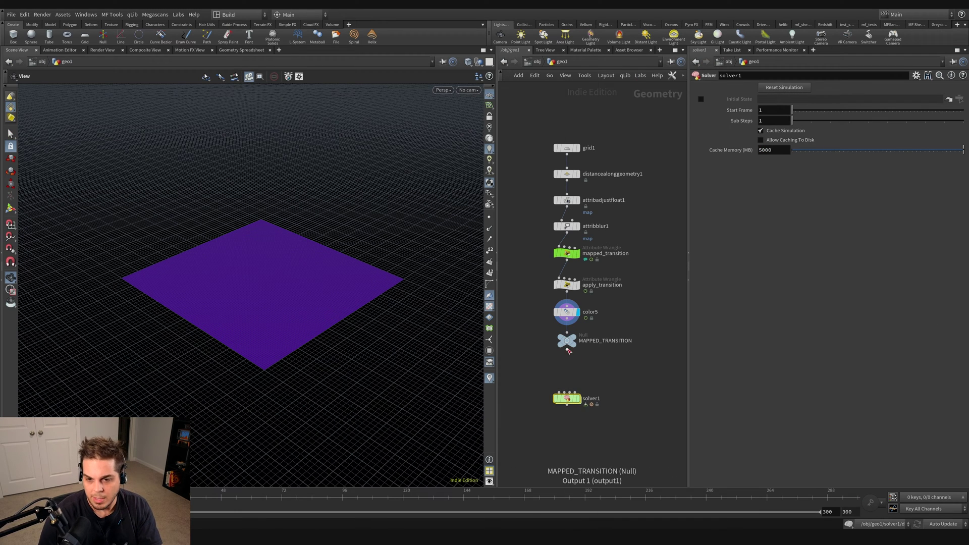
left_click_drag(568, 349, 561, 393)
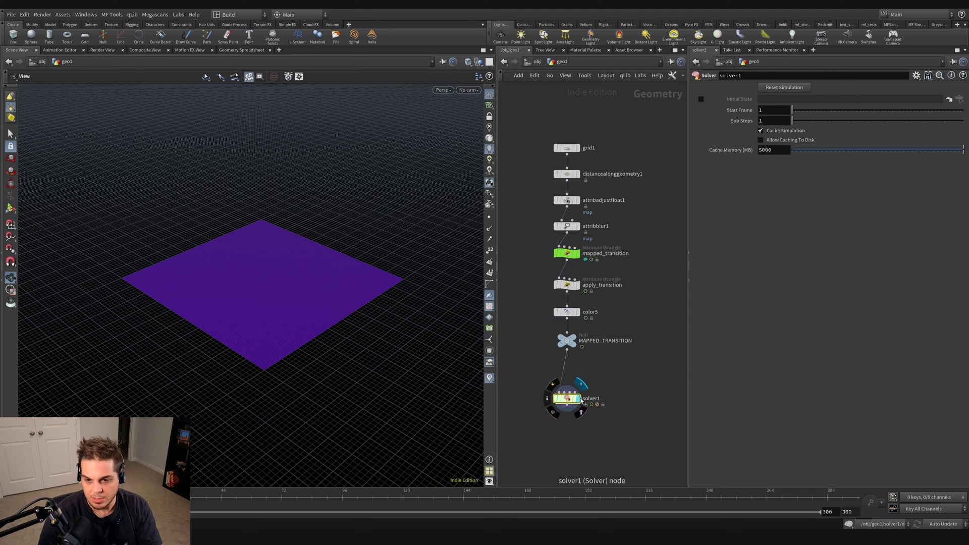
Dive inside solver1 and move OUT further below Prev_Frame.
double_click(567, 399)
middle_click_drag(581, 358, 578, 378)
left_click_drag(523, 326, 523, 377)
mouse_move(576, 297)
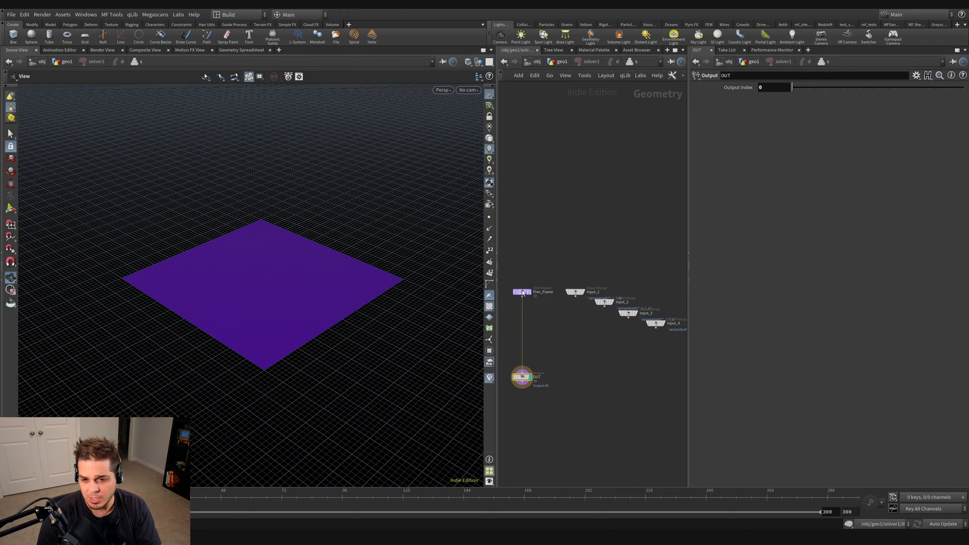
mouse_move(522, 297)
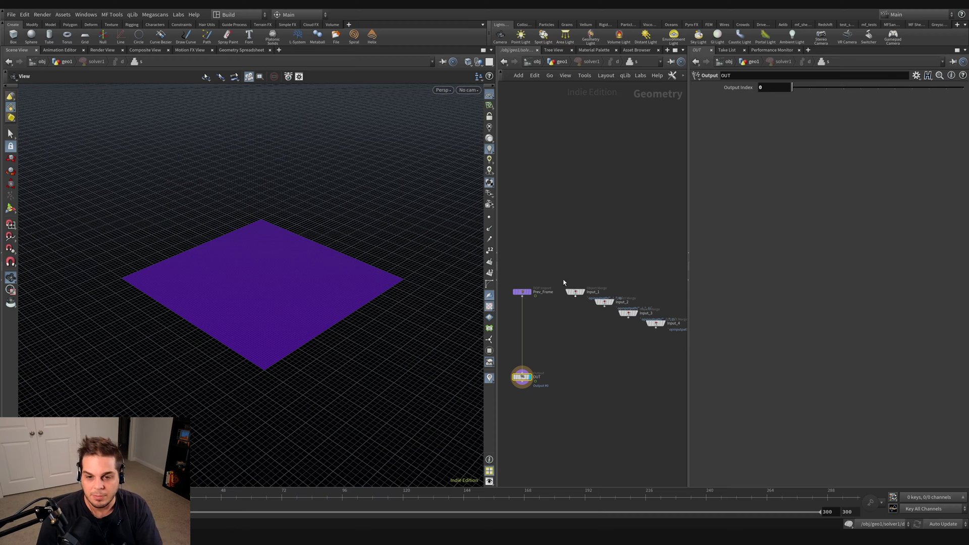
Add attribwrangle1 under Prev_Frame, wire Input_1 into its second input and its output into OUT.
key("Tab")
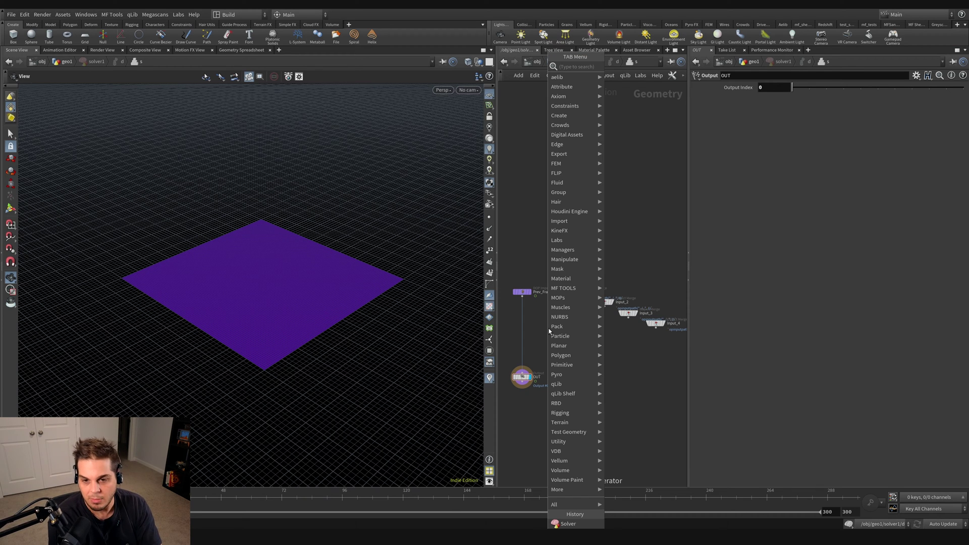
type("wrangle")
key("Return")
left_click(550, 329)
scroll(549, 330, "up", 4)
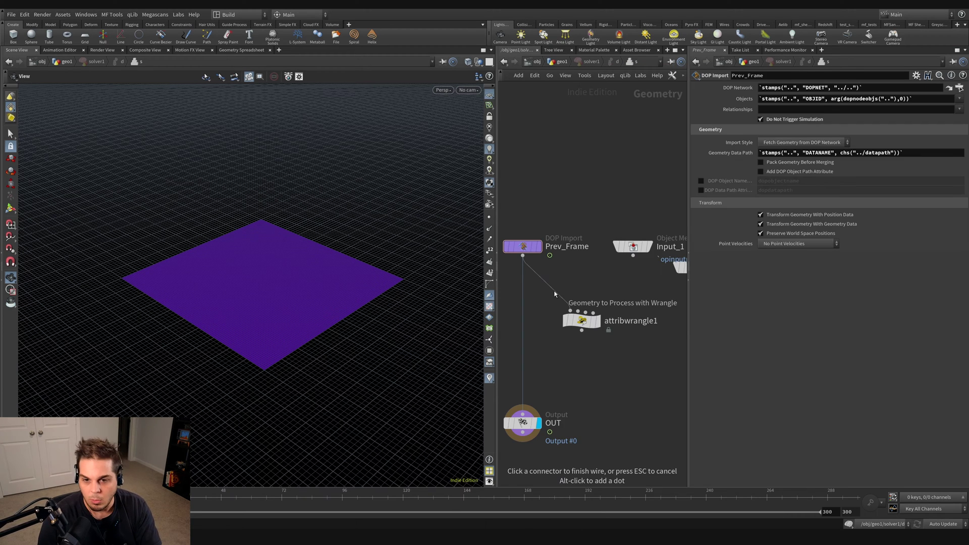
left_click(576, 311)
left_click(634, 249)
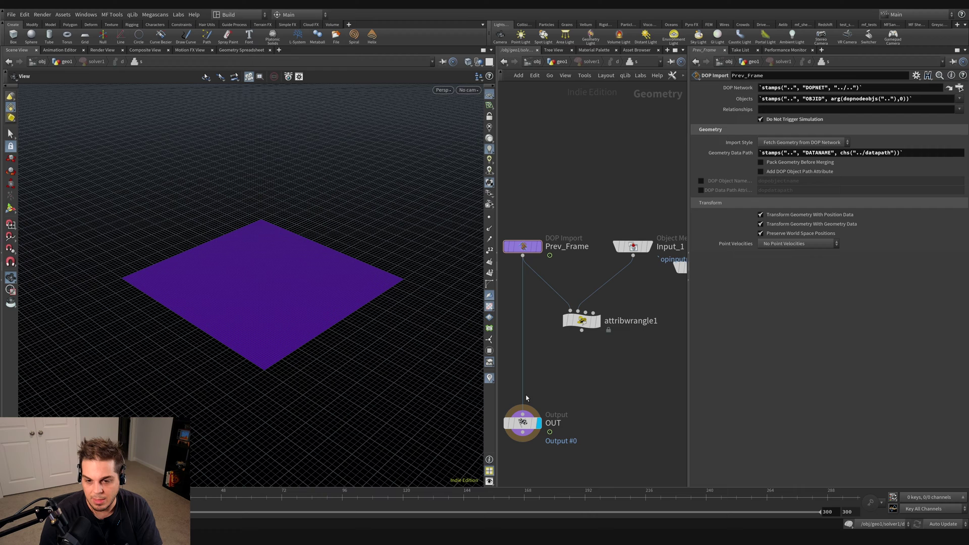
left_click_drag(582, 331, 523, 410)
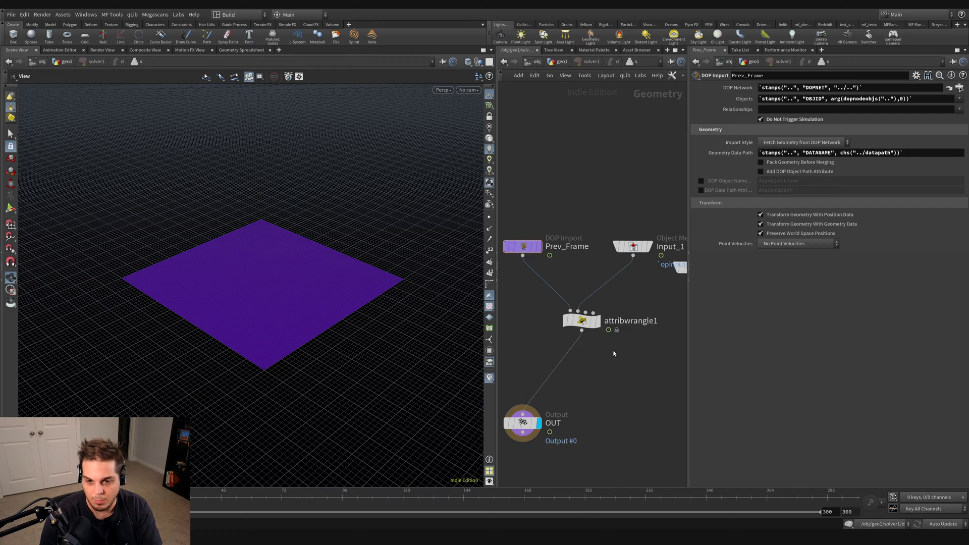
left_click(581, 320)
key("l")
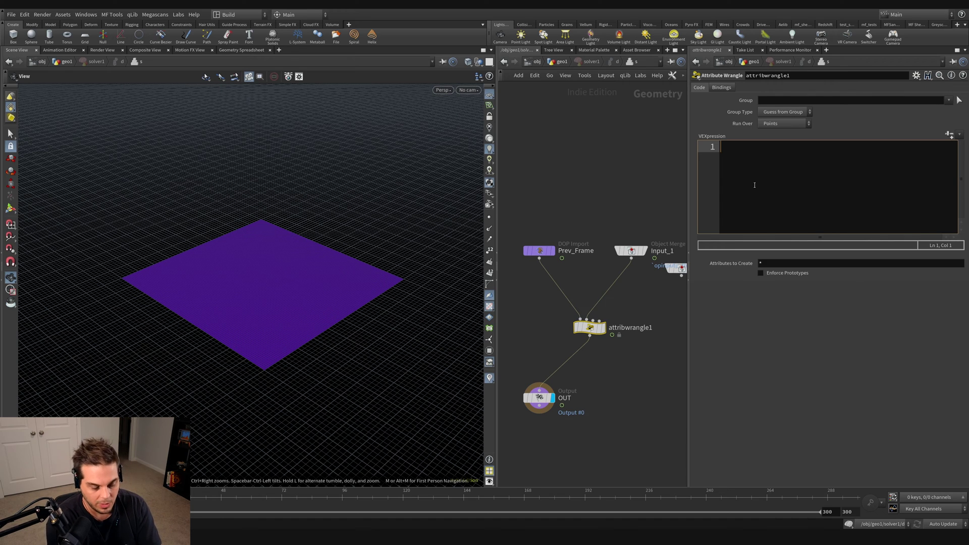
Write the float m, k and b reads of the mass, stiffness and damping channels.
type("float m =")
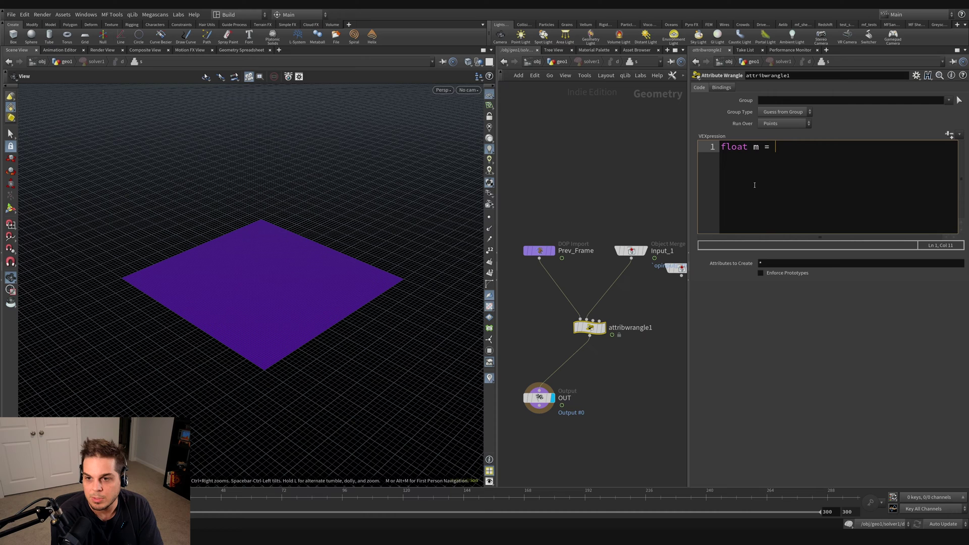
type("chf(\"mass")
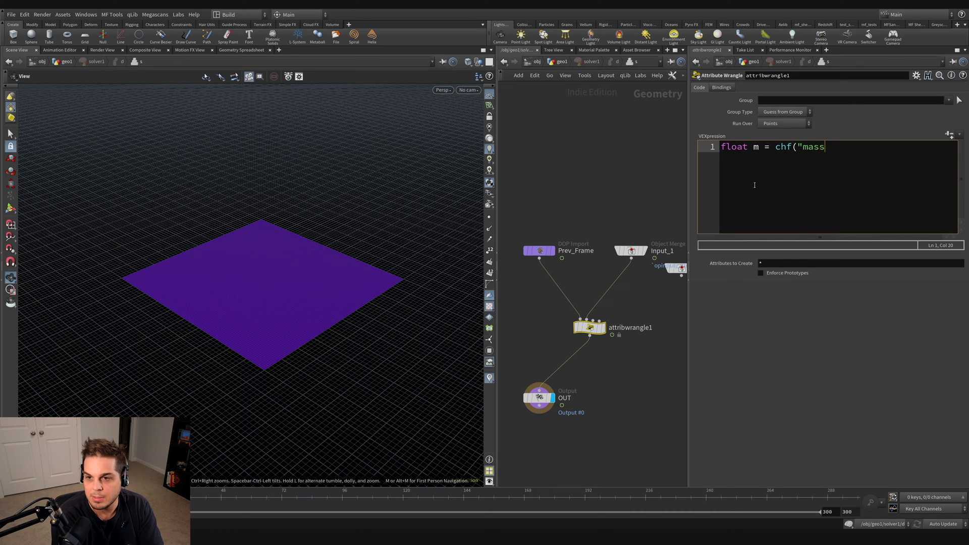
type("\");")
key("Return")
type("float k - ")
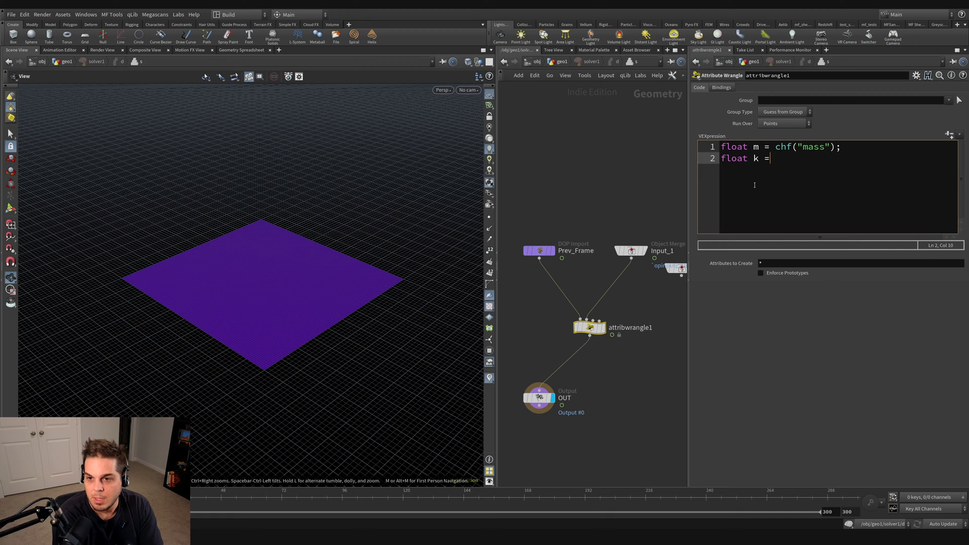
type("chf(\"stiff")
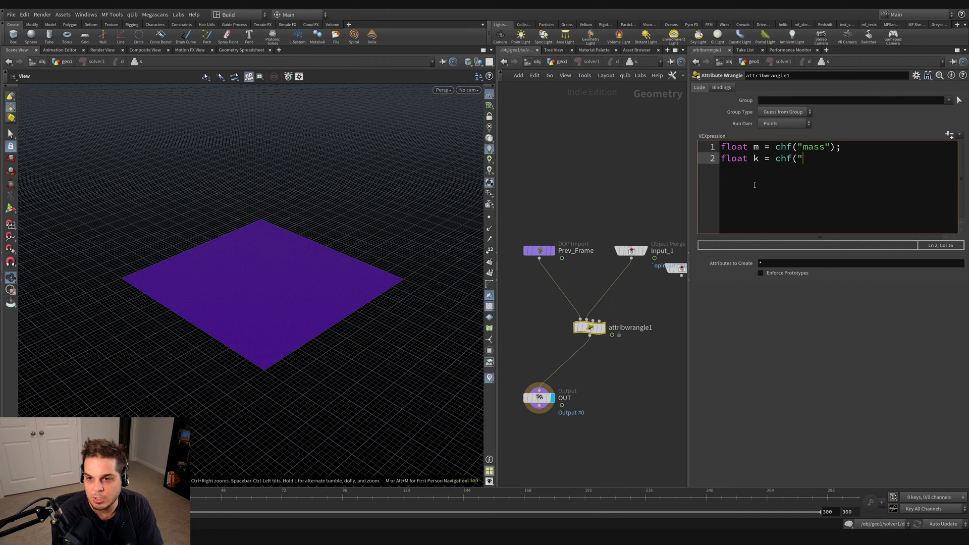
type("ness\");")
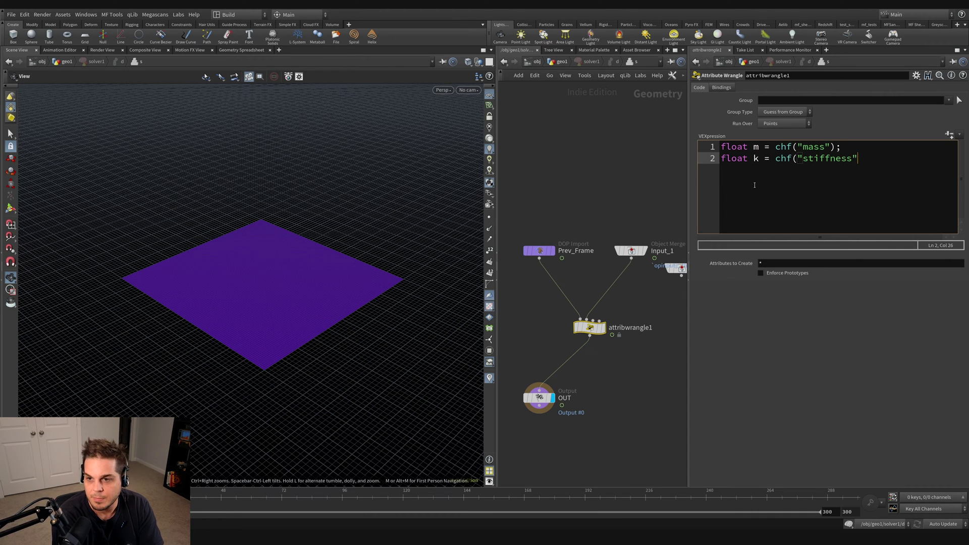
key("Return")
type("float b = ")
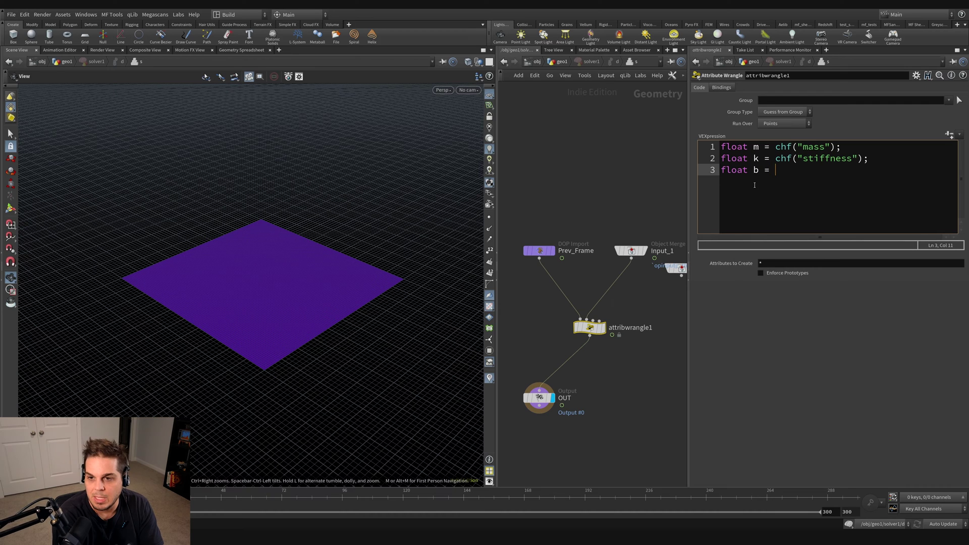
type("chf(\"")
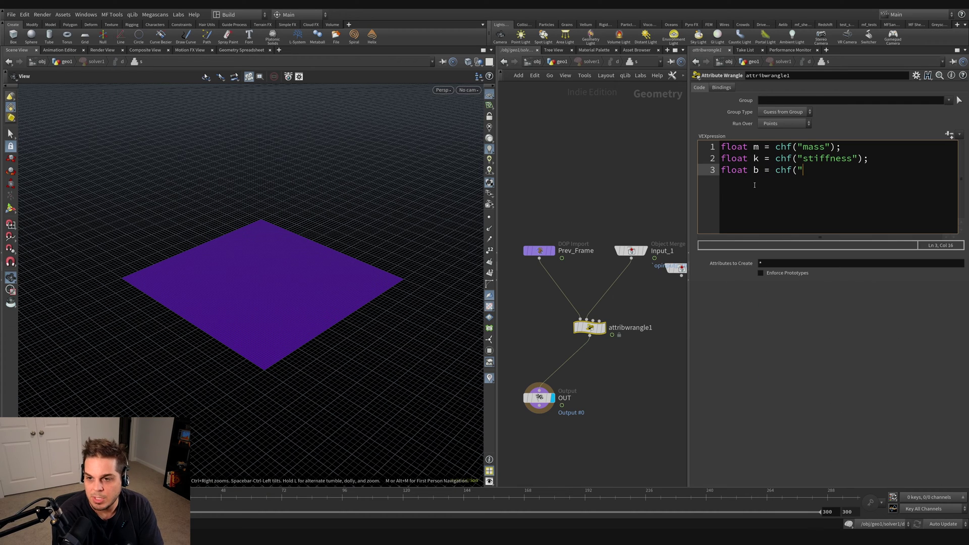
type("dapm")
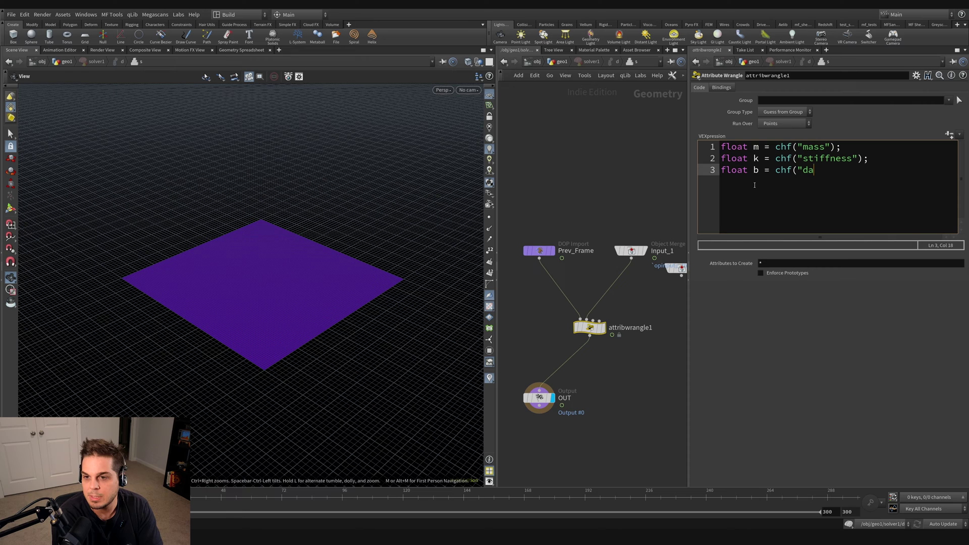
key("BackSpace")
key("BackSpace")
type("mping\");11")
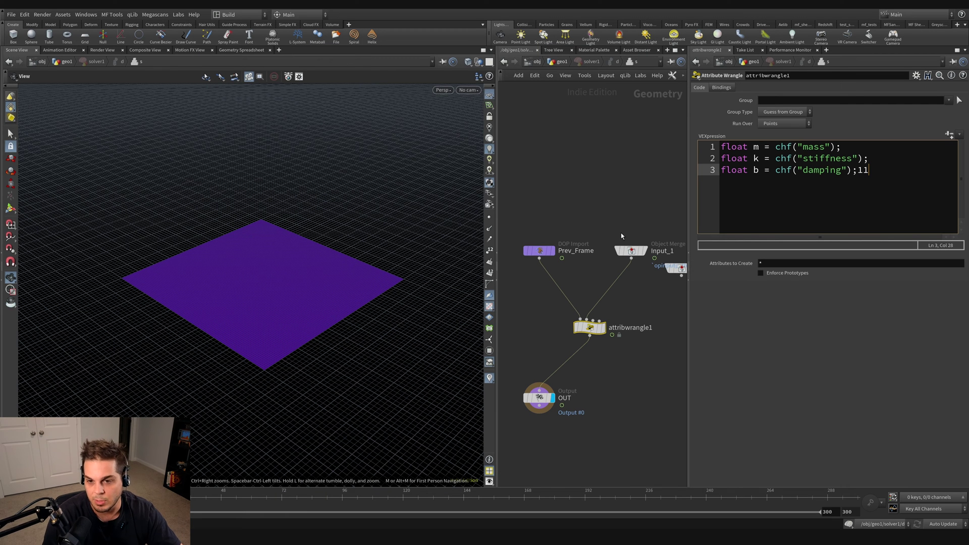
left_click(634, 249)
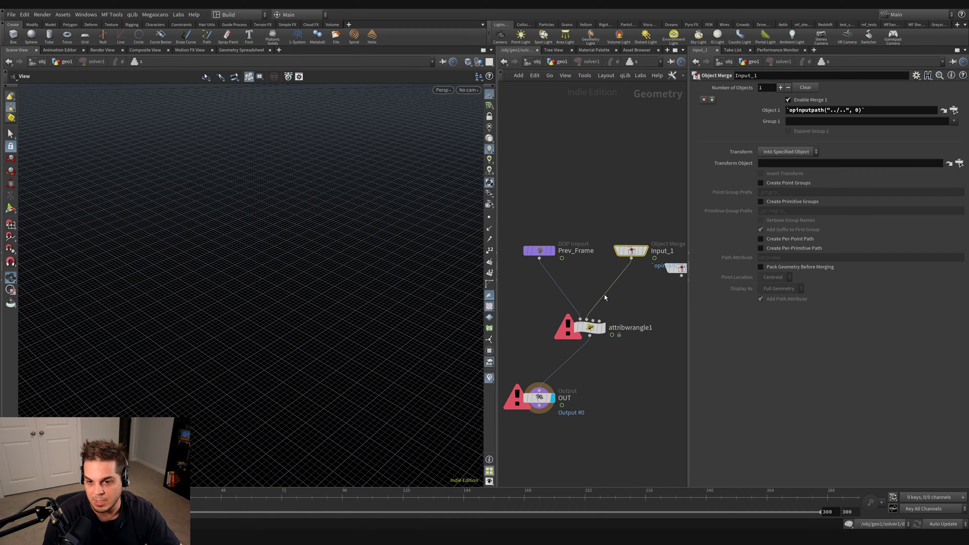
left_click(590, 328)
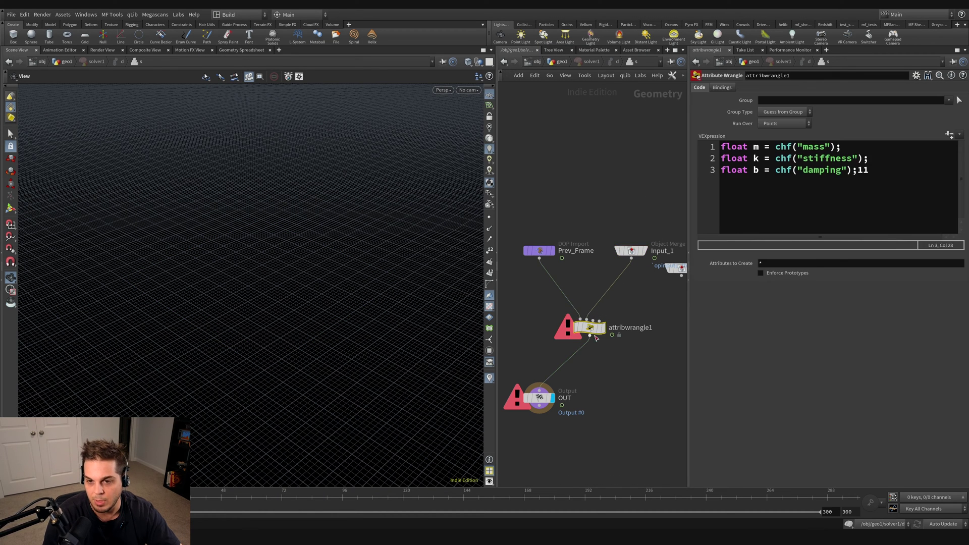
left_click(776, 194)
key("BackSpace")
key("BackSpace")
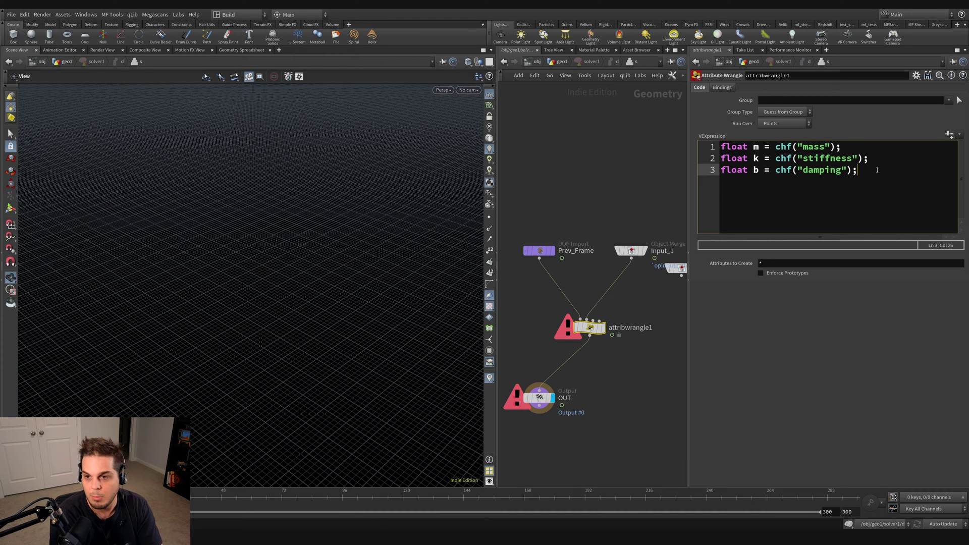
key("Return")
key("Return")
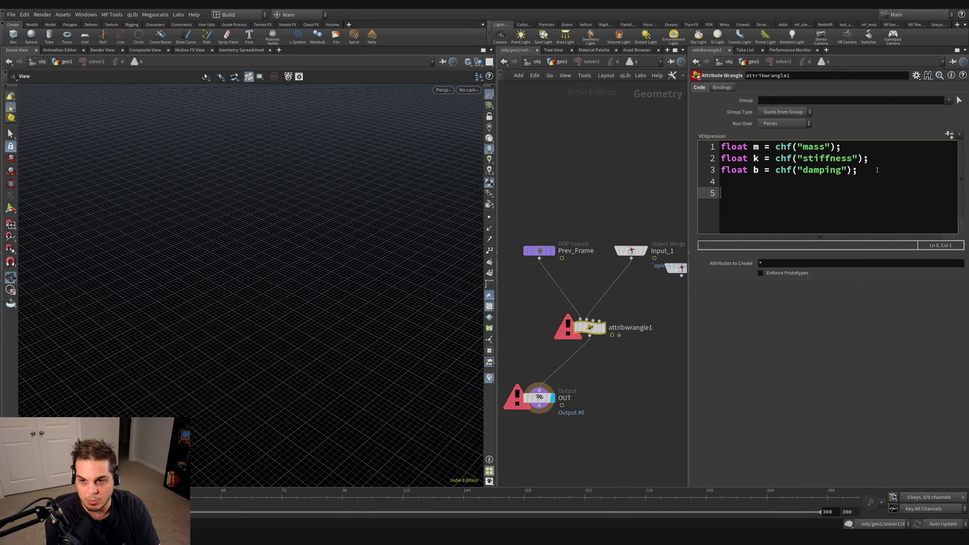
type("ve")
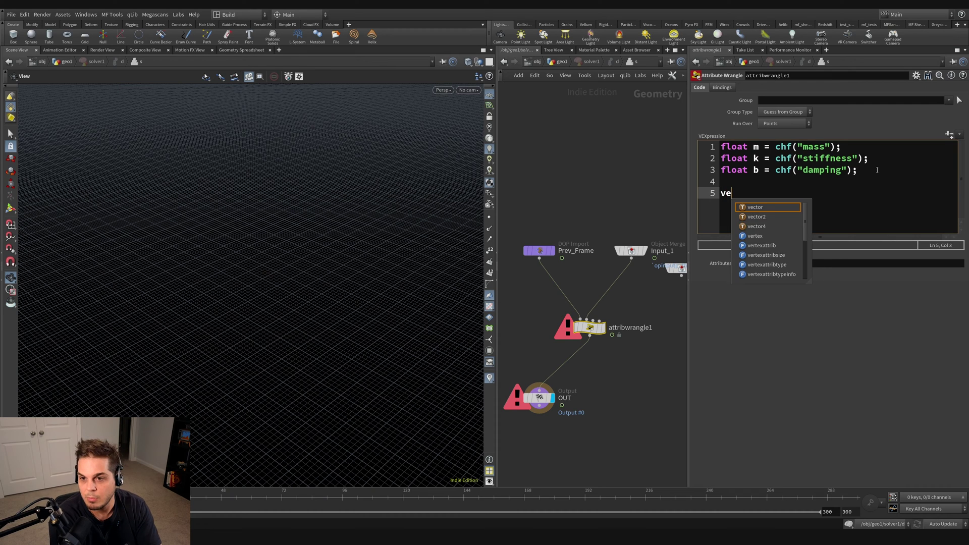
type("ctor p2 =")
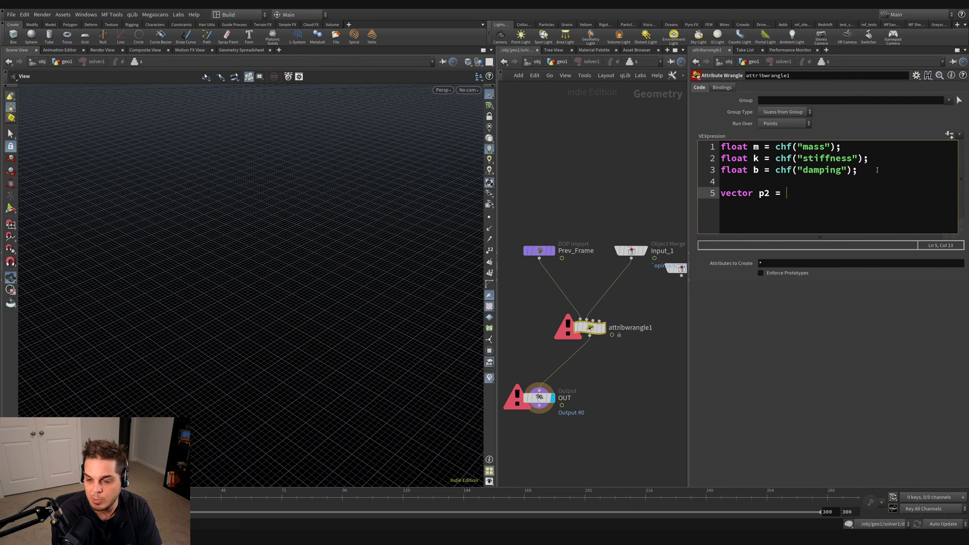
type("point(")
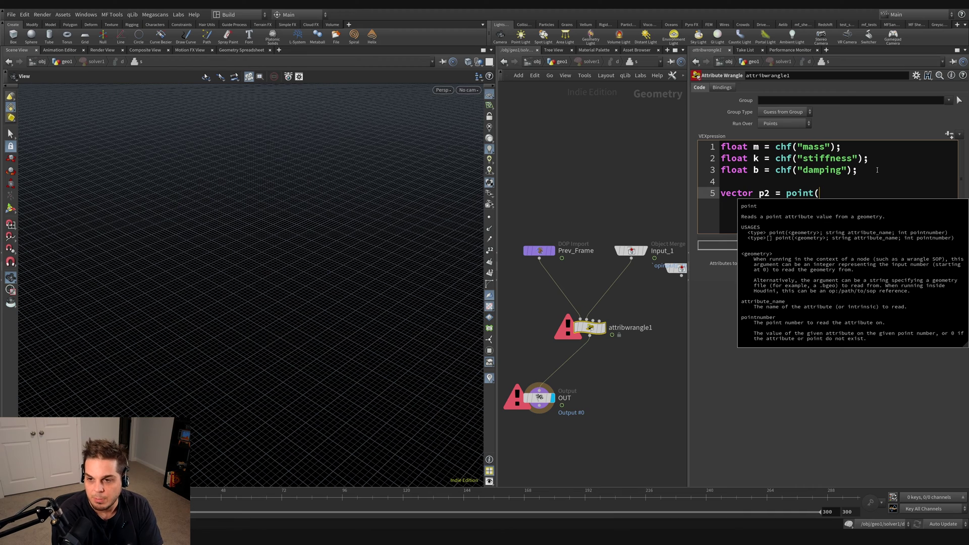
type("1, ")
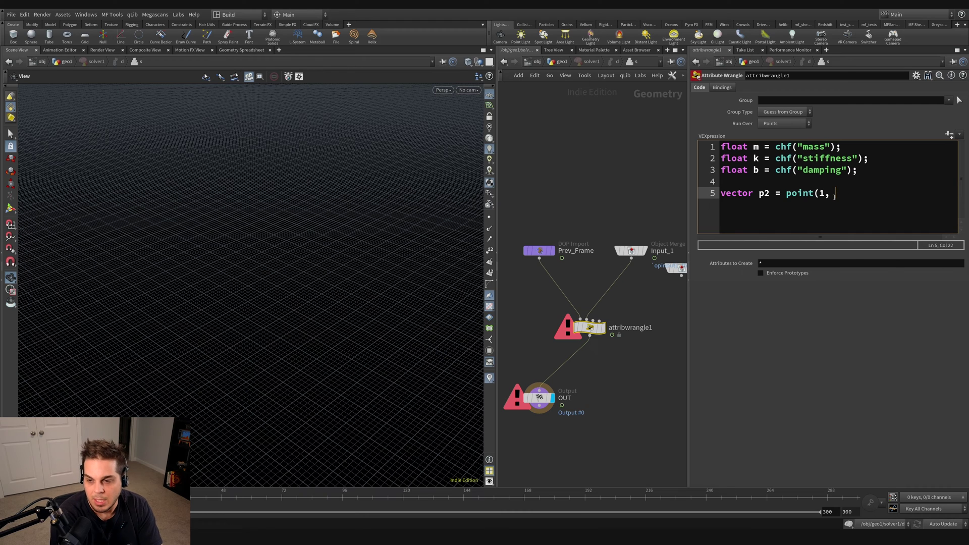
type("\"P\", @pt")
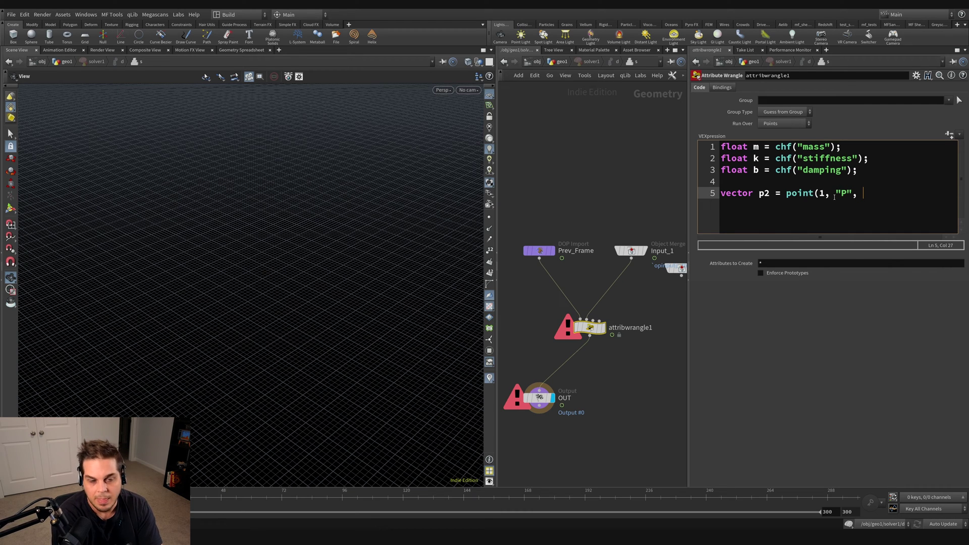
type("num);")
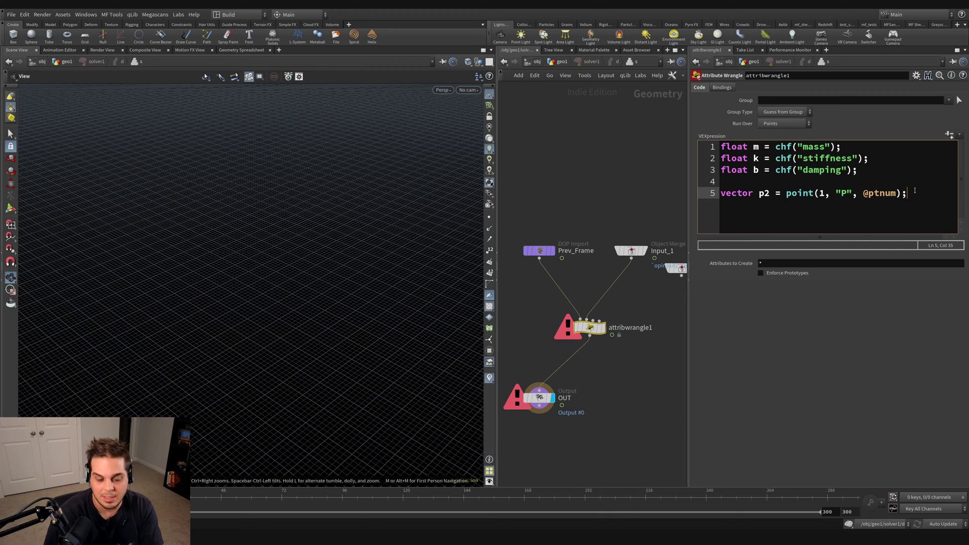
type("11")
left_click(764, 209)
left_click(915, 197)
key("BackSpace")
key("BackSpace")
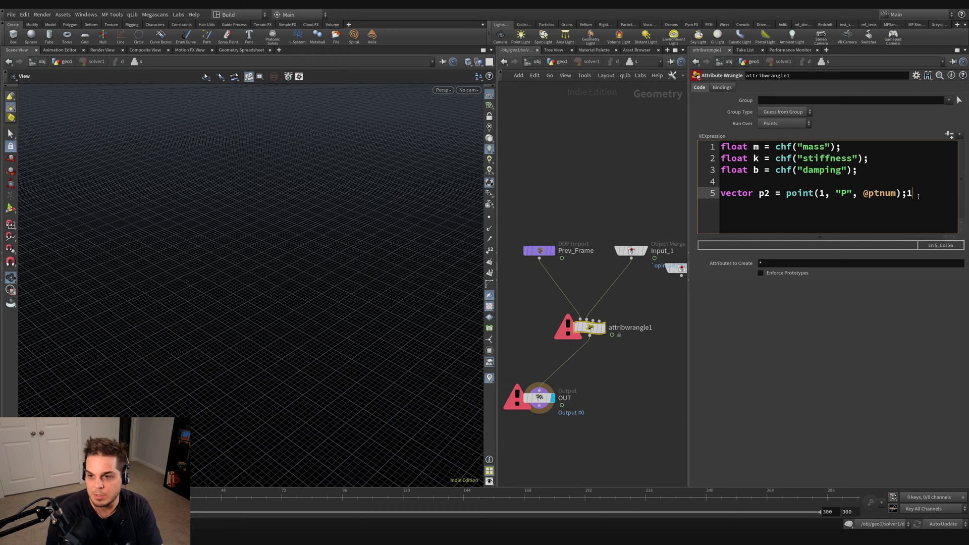
Add vector x = @P - p2; and recook the wrangle.
key("Return")
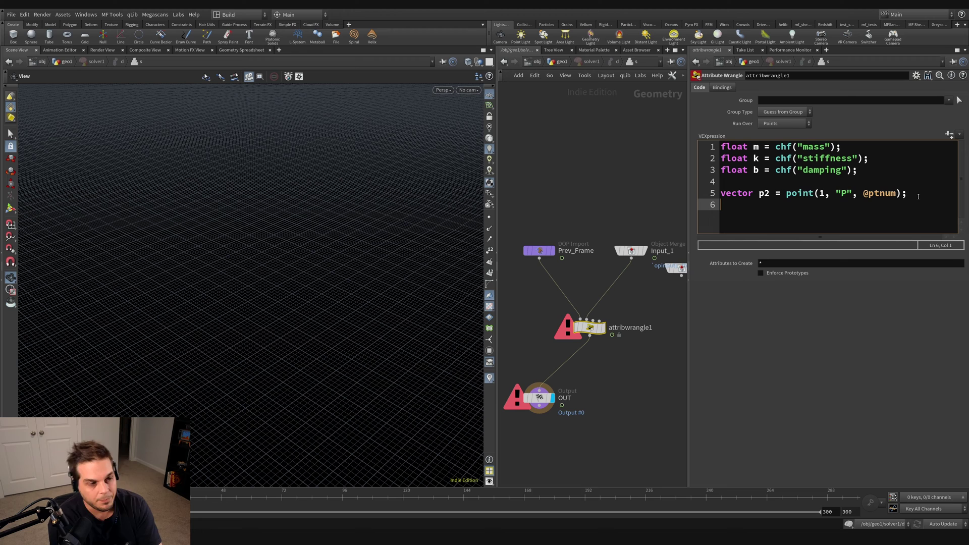
type("vecotr x =")
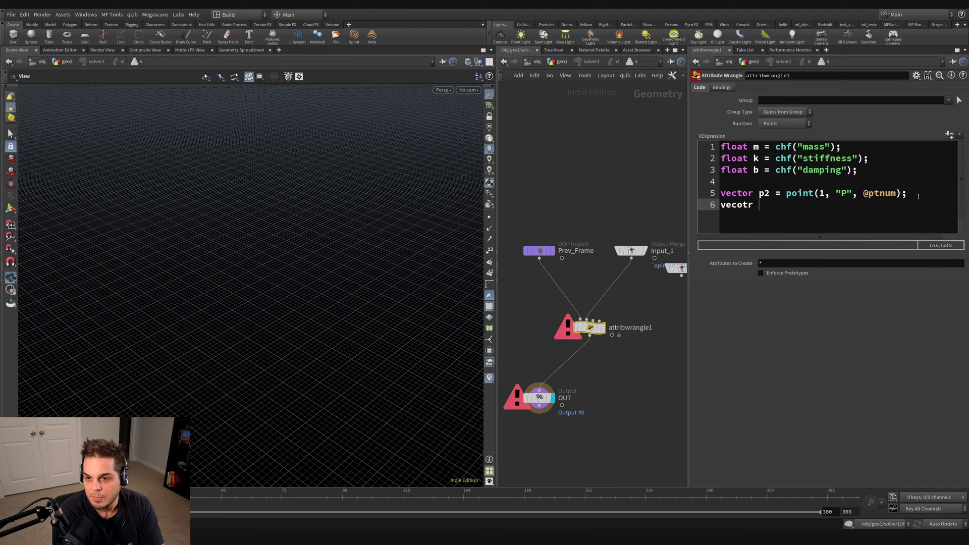
key("BackSpace")
key("BackSpace")
key("BackSpace")
key("BackSpace")
key("BackSpace")
key("BackSpace")
key("BackSpace")
type("tor x")
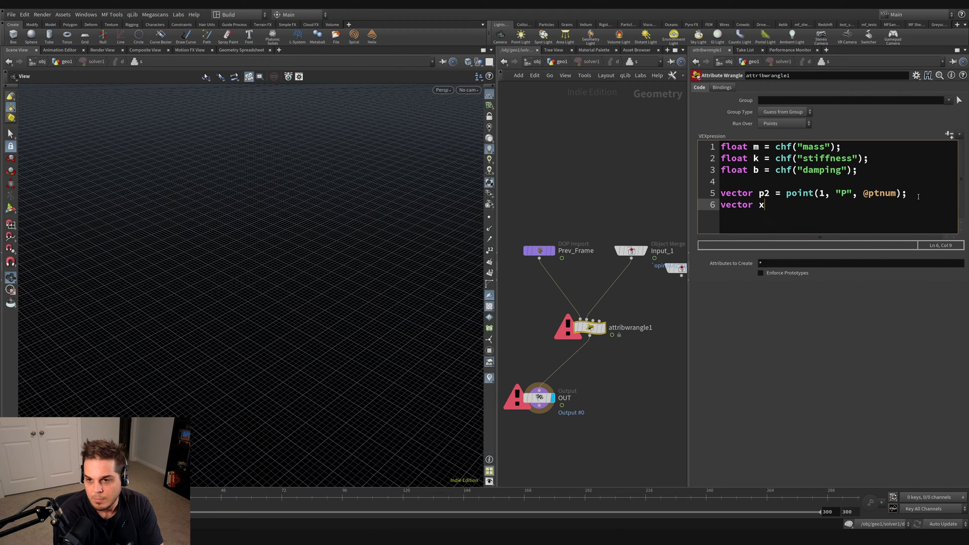
type(" = @P - p2;")
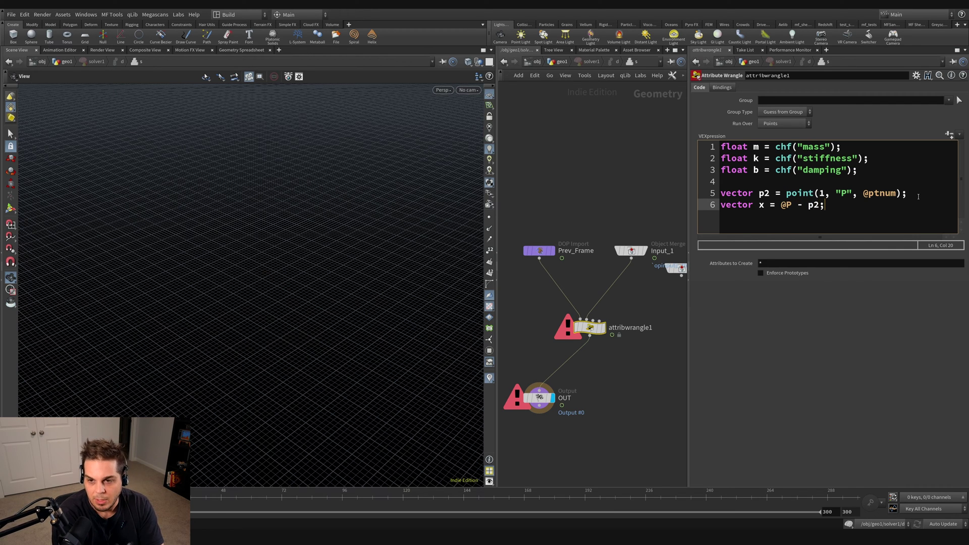
key("ctrl+Return")
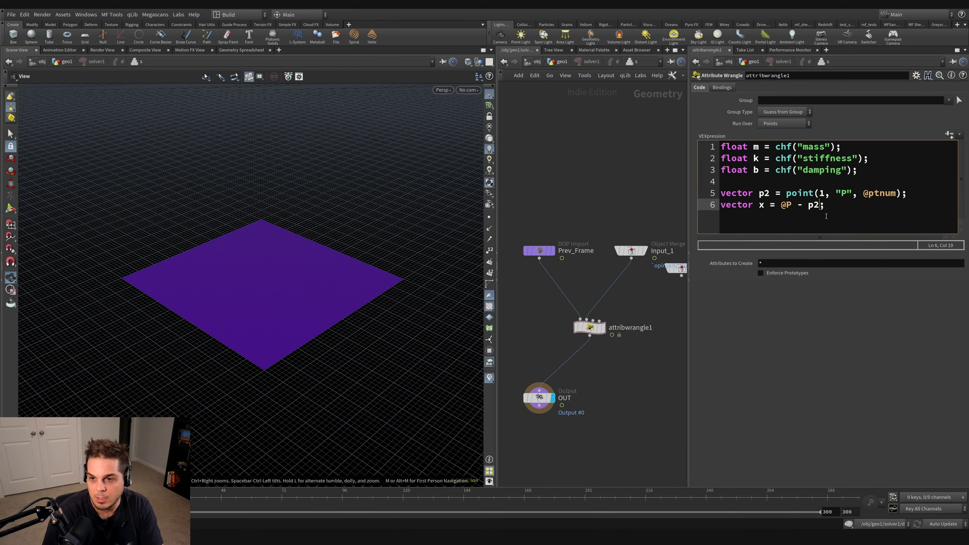
Write vector f = -k * x - b * v@_v; on line 7 and start line 8.
key("Return")
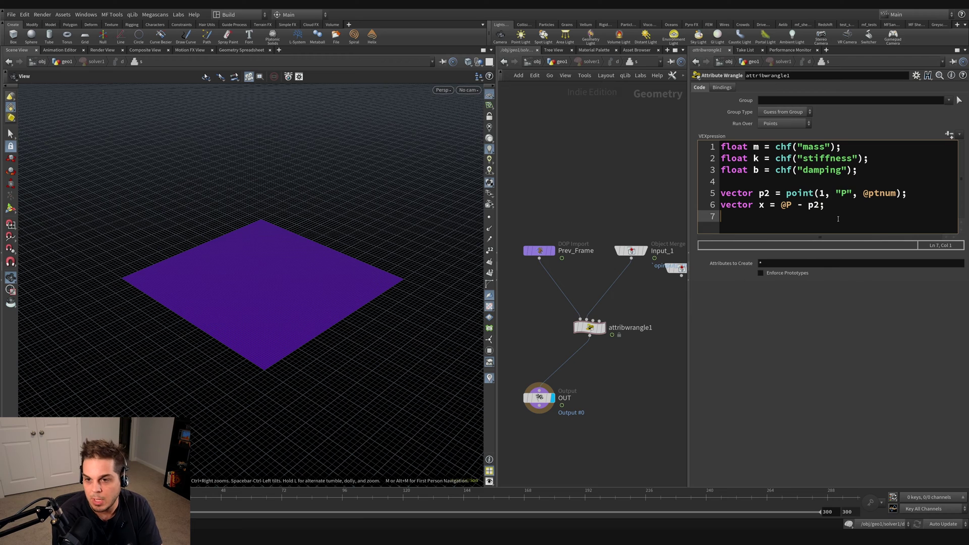
type("vector f=")
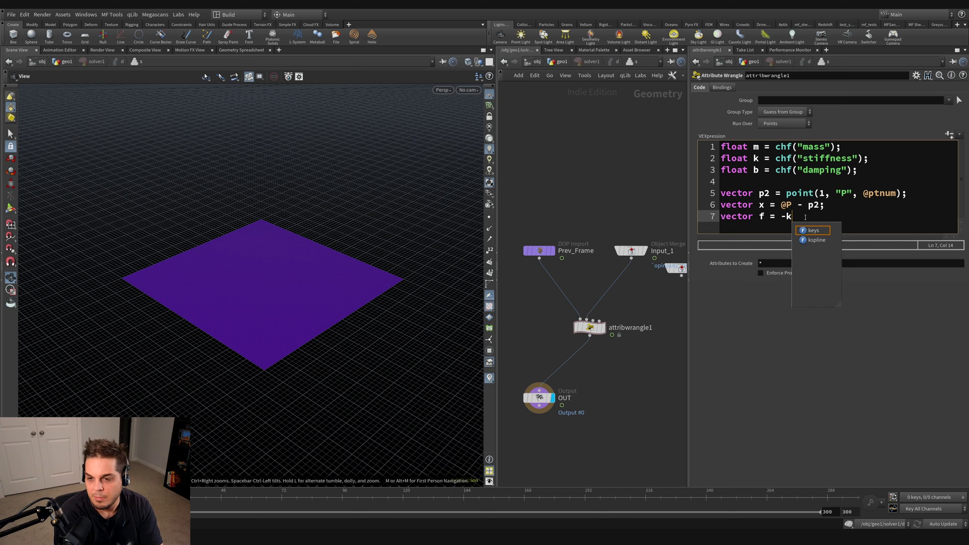
type("* x")
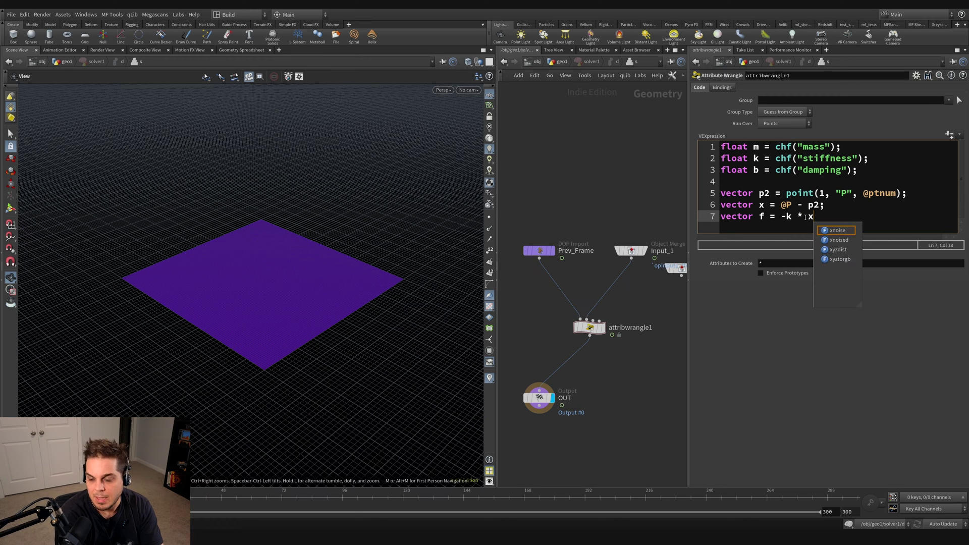
type(" - b ")
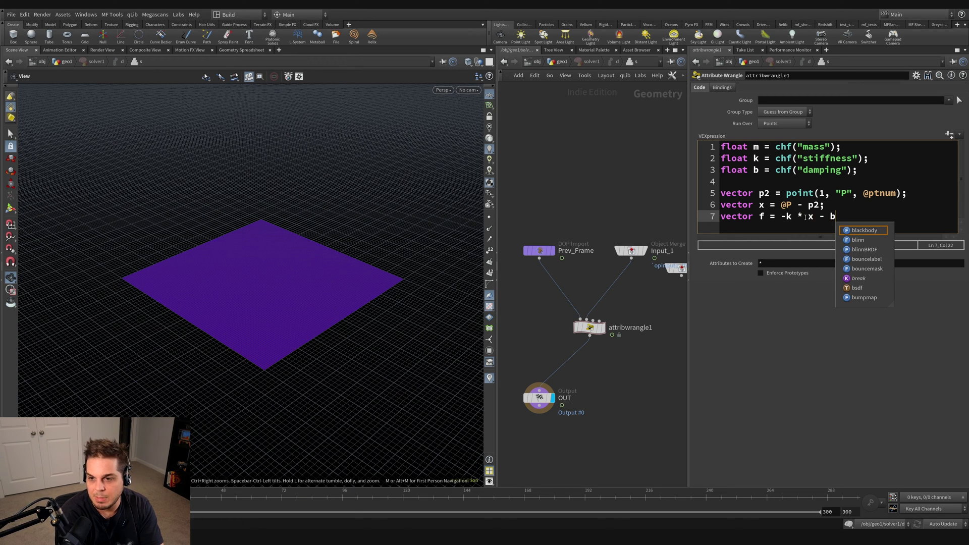
type("*")
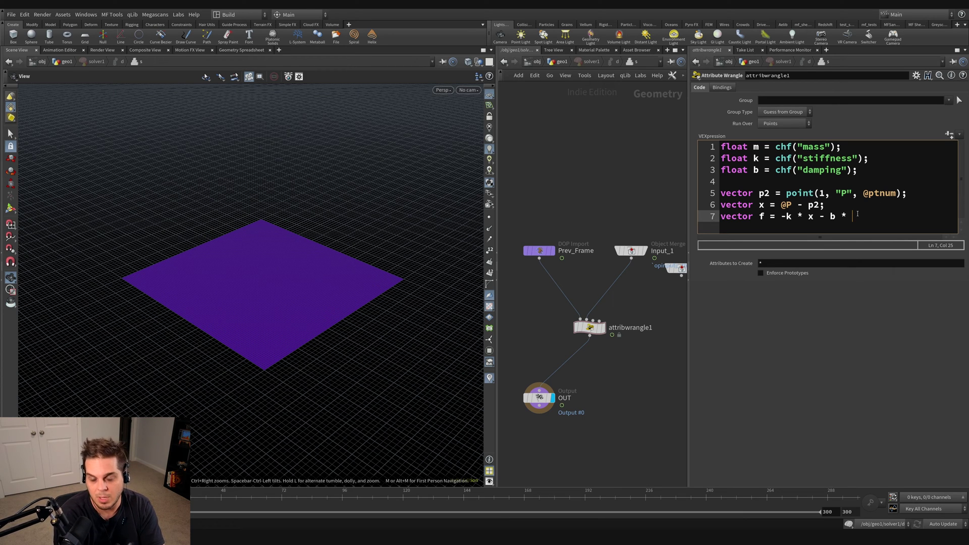
type("v@_v;")
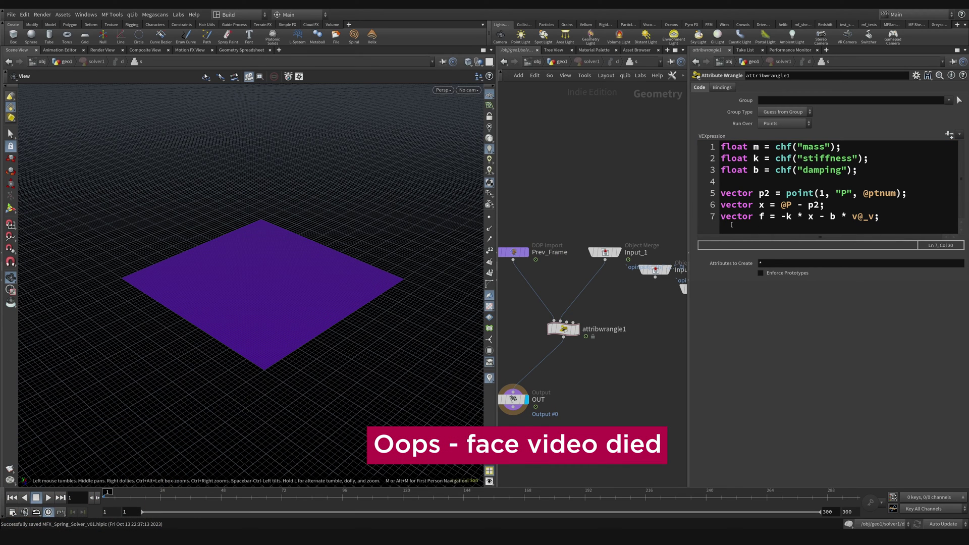
left_click(907, 233)
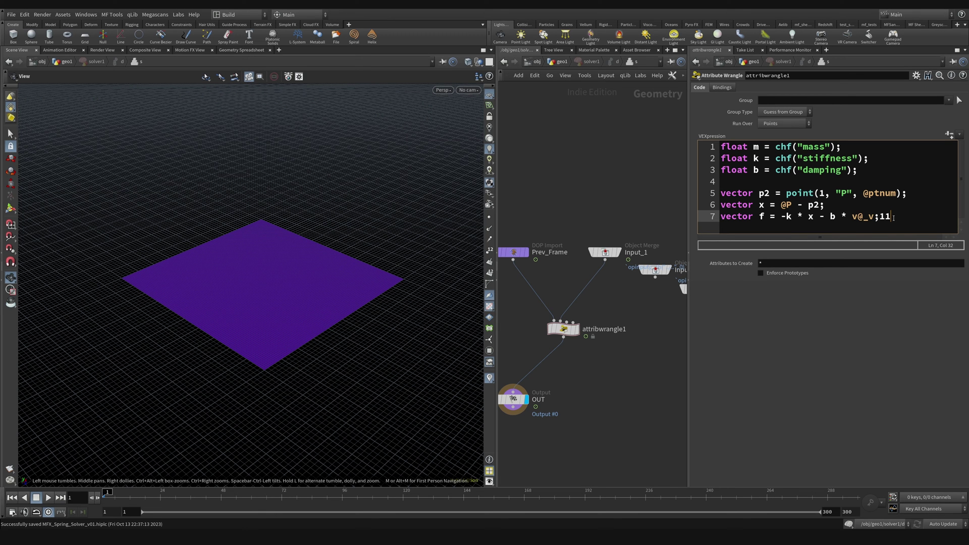
key("BackSpace")
key("BackSpace")
key("Return")
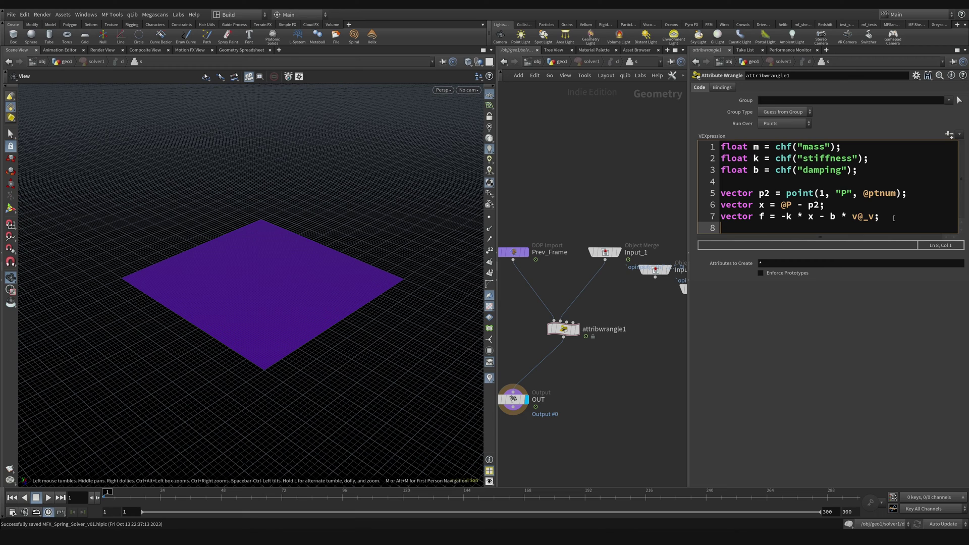
Add the lines vector a = f / m;, v@_v += a; and v@P += v@_v; to the wrangle.
type("vector")
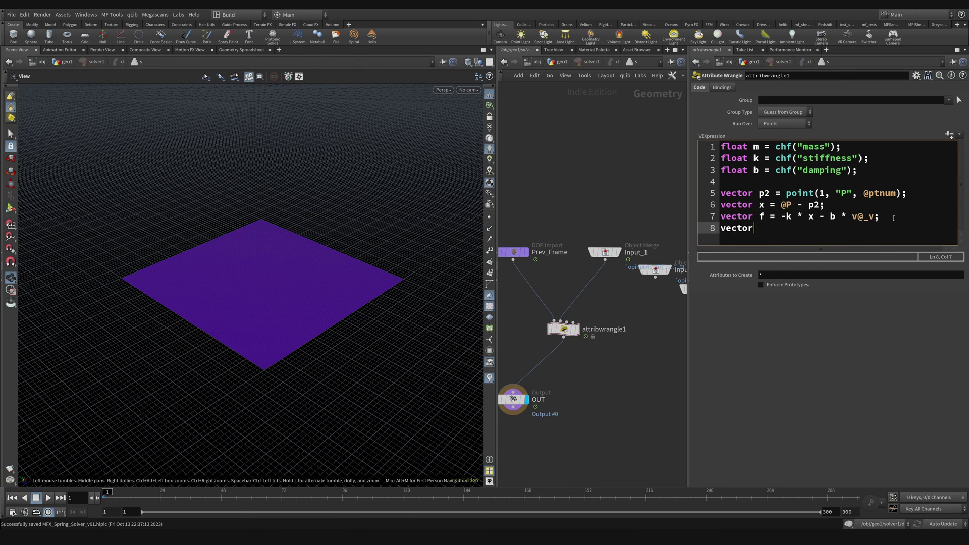
type(" a = f / m;")
key("Return")
type("v@_v")
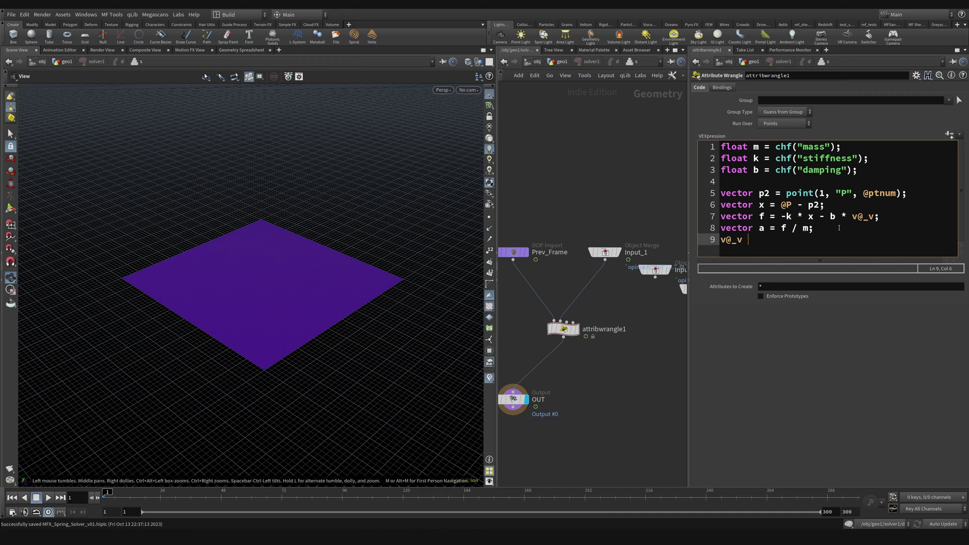
type(" += a;")
double_click(767, 240)
left_click_drag(722, 241, 742, 241)
double_click(767, 240)
double_click(743, 241)
left_click(737, 244)
left_click(783, 241)
key("Return")
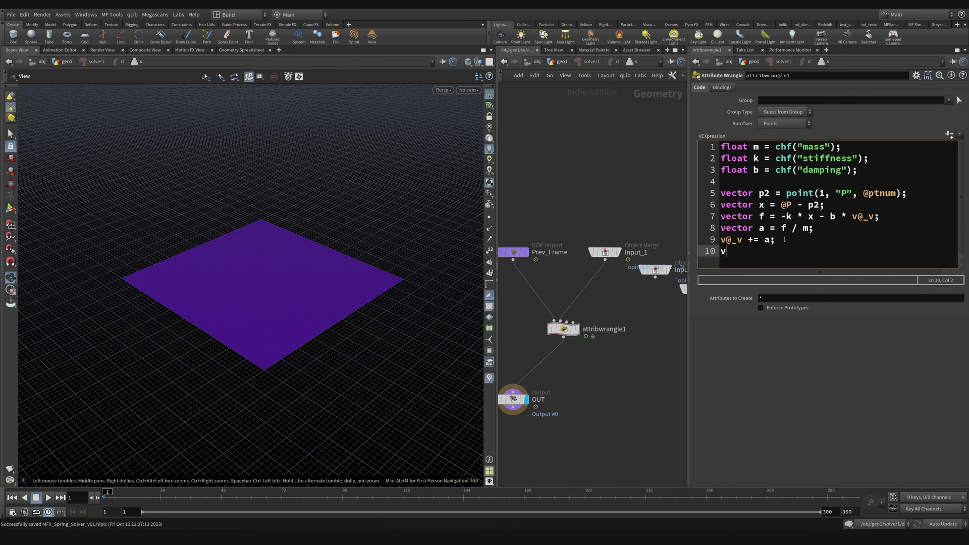
type("v@P += v@_v;")
Create spare parameters and set Mass 1, Stiffness 0.1, Damping 0.1, then go up to geo1.
left_click(949, 135)
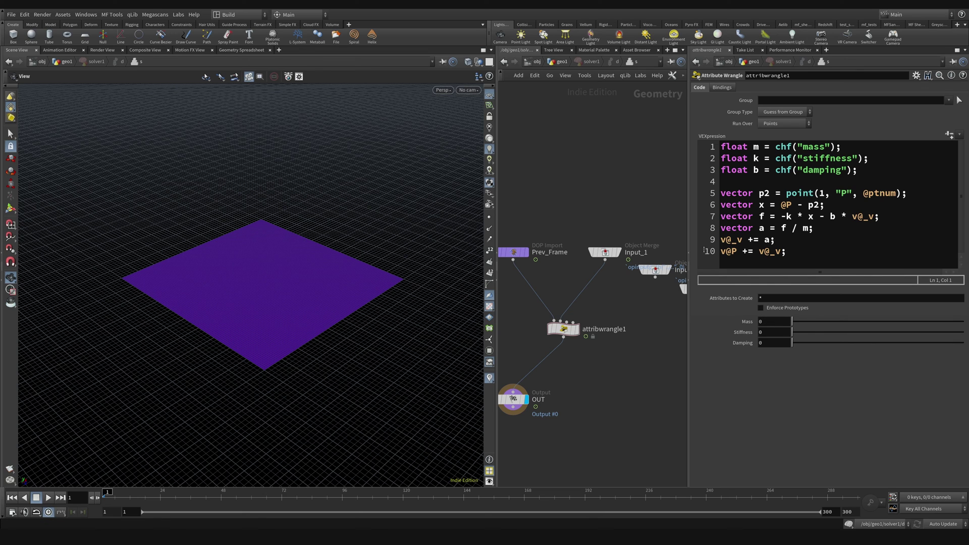
left_click(772, 321)
type("1")
key("Tab")
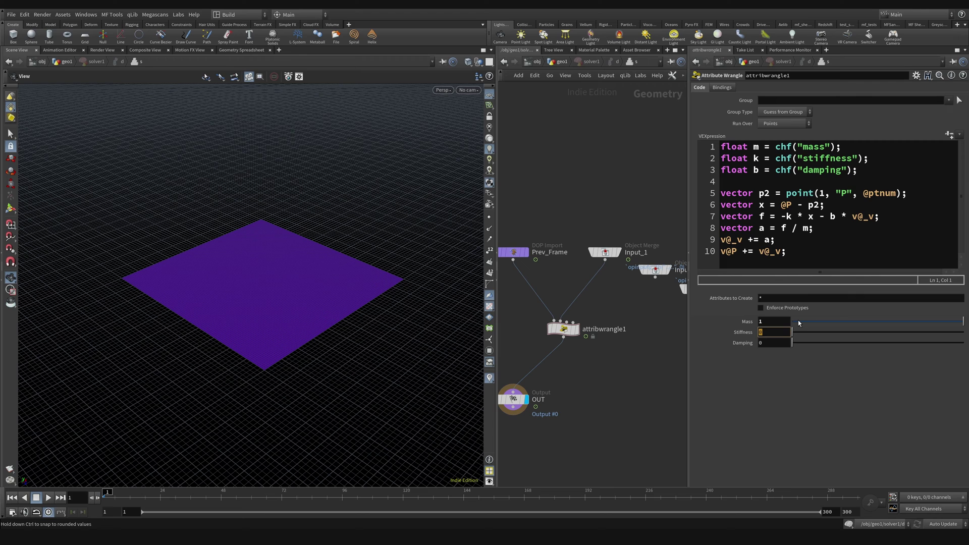
type(".1")
key("Tab")
type(".1")
key("Return")
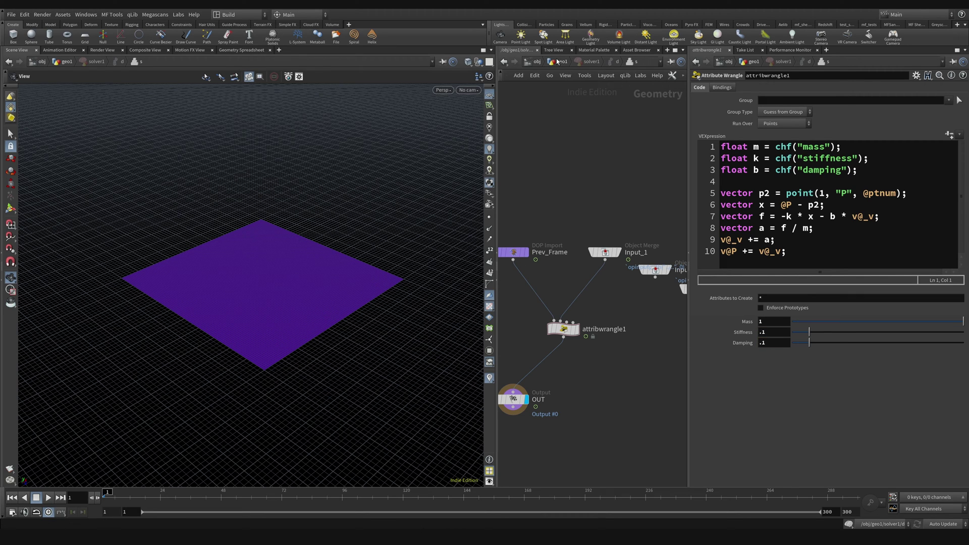
key("u")
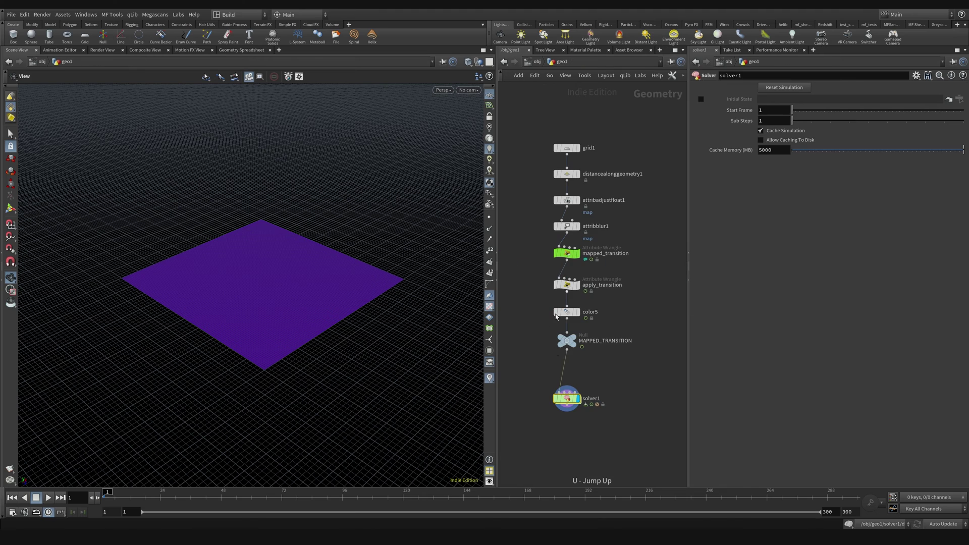
Pin the viewer, play the simulation, and display the MAPPED_TRANSITION output.
left_click(443, 62)
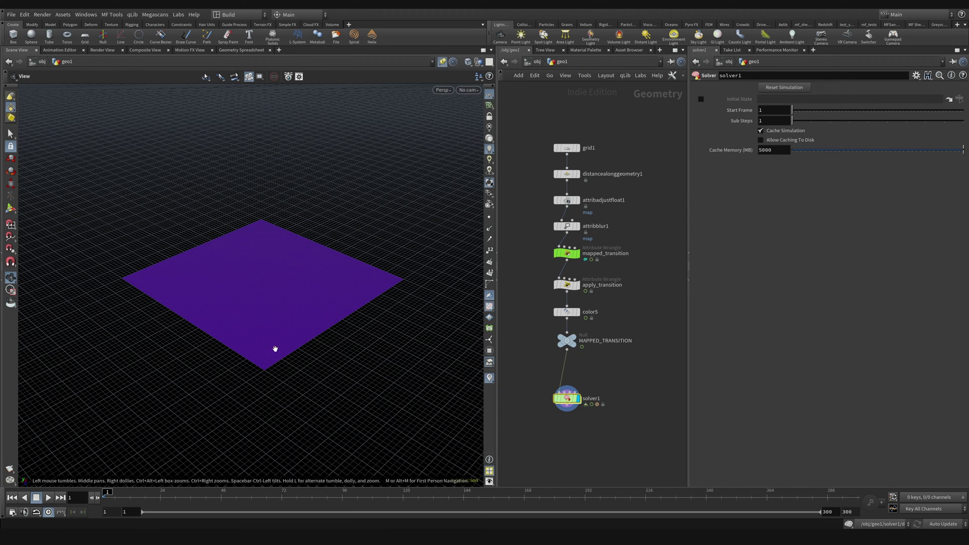
left_click_drag(269, 267, 334, 284)
left_click(48, 498)
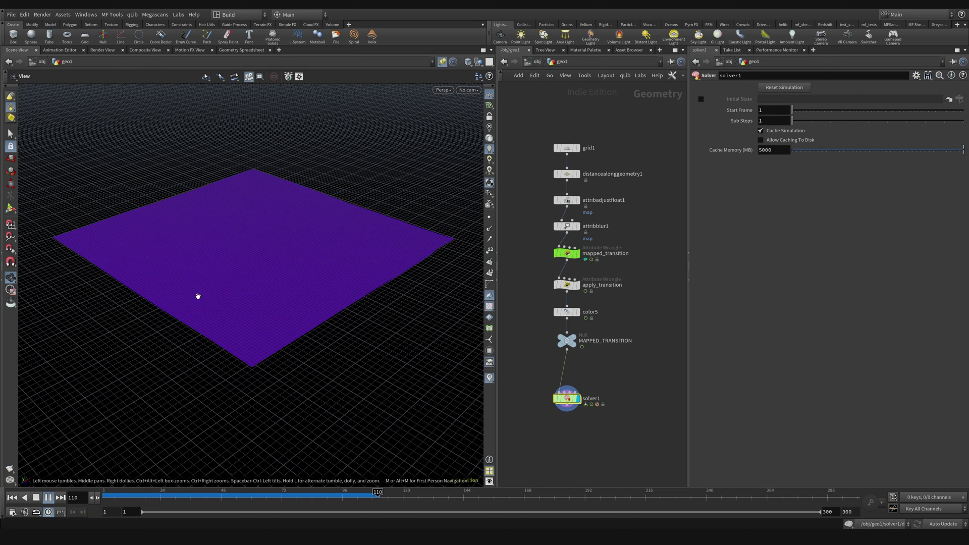
left_click(35, 498)
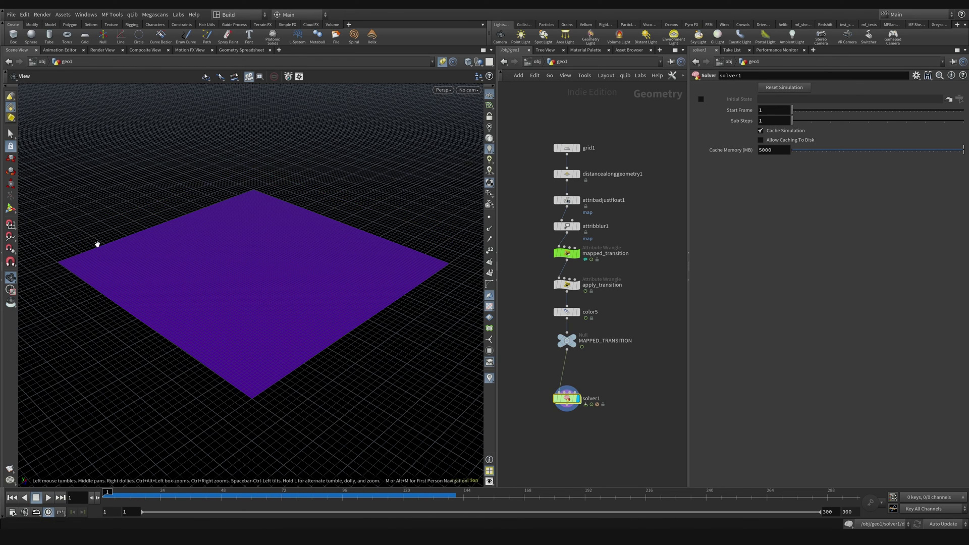
left_click(571, 340)
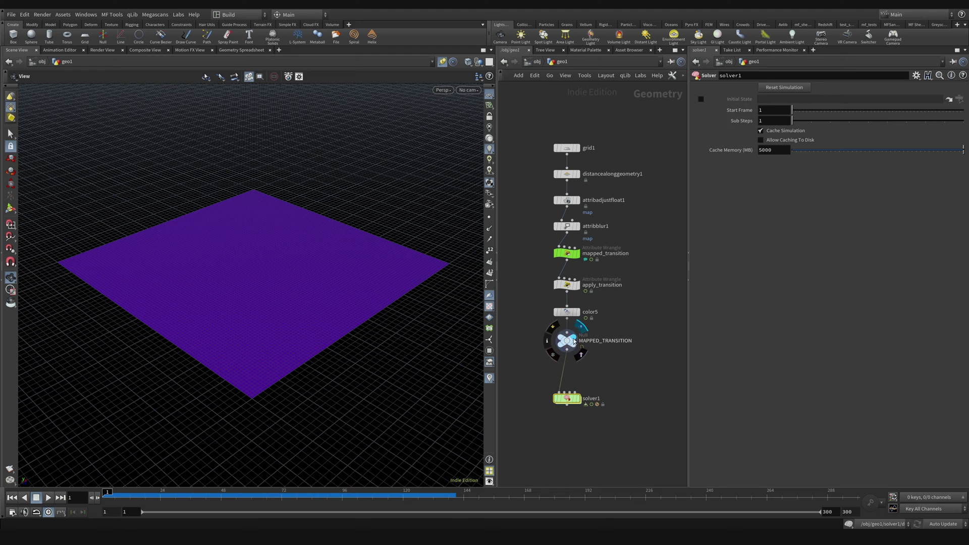
left_click_drag(165, 496, 195, 498)
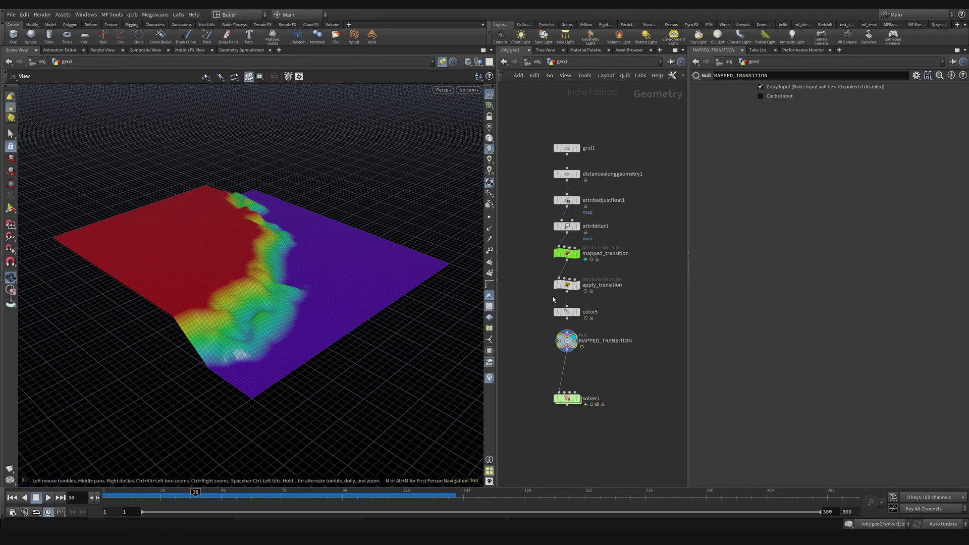
Return inside solver1, scrub back to an earlier frame, and move OUT lower.
double_click(567, 397)
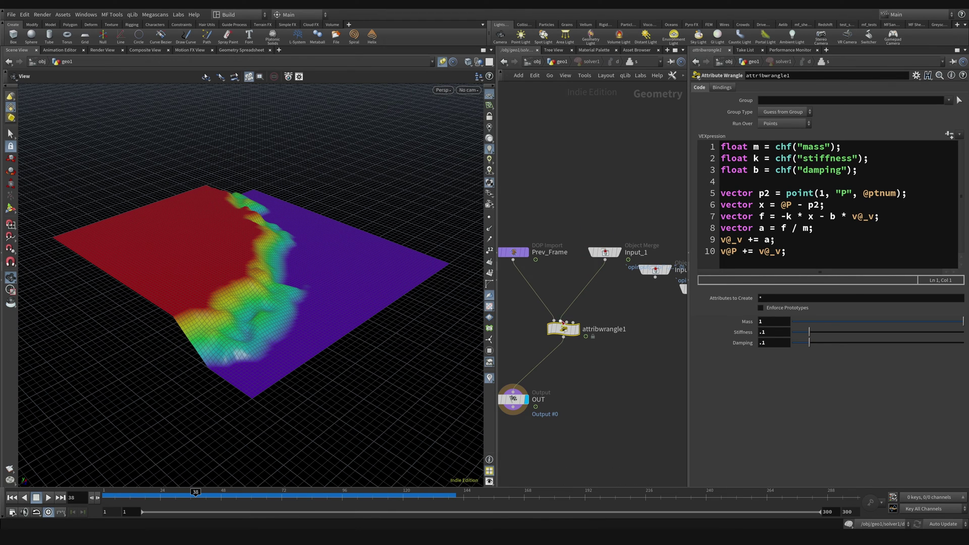
left_click_drag(104, 497, 211, 502)
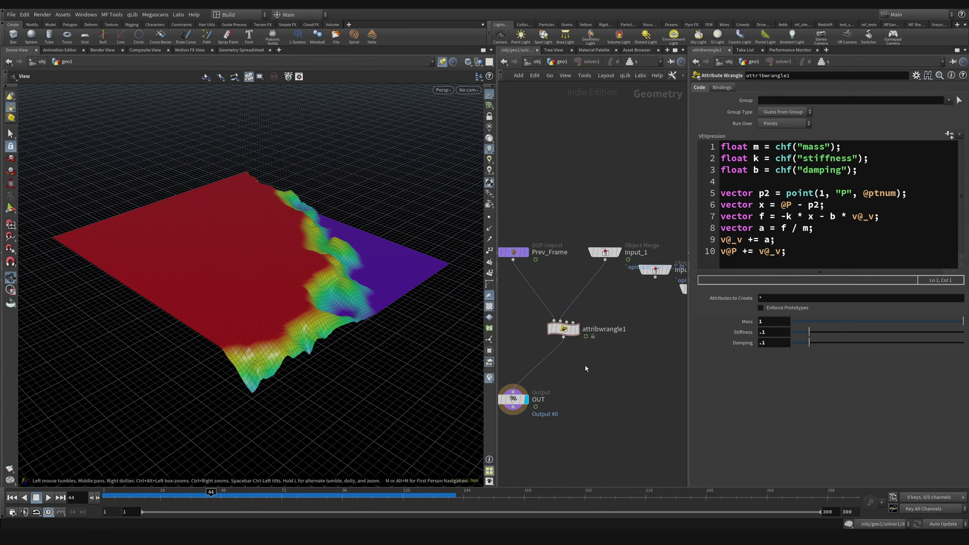
left_click_drag(513, 399, 542, 430)
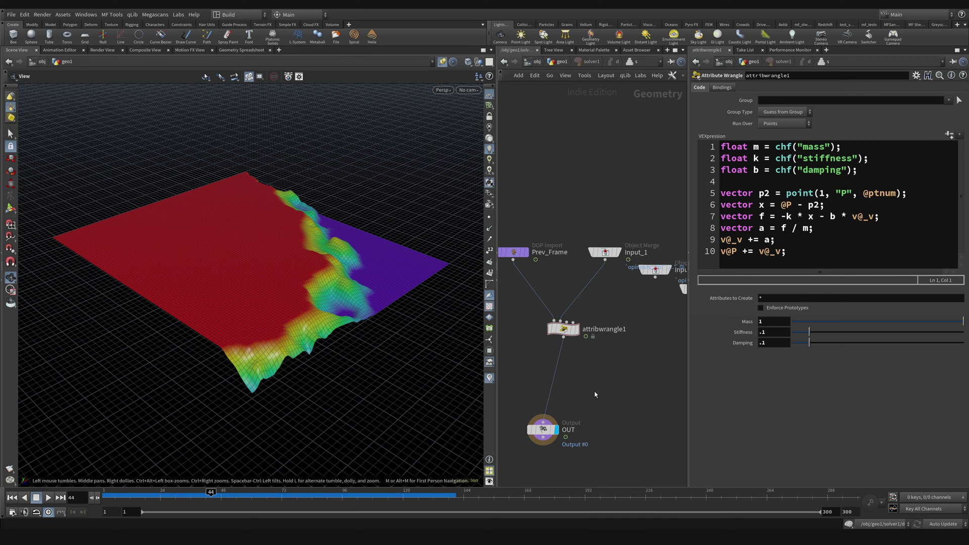
Add an attribcopy1 Attribute Copy node between attribwrangle1 and OUT.
key("Tab")
type("attribute co")
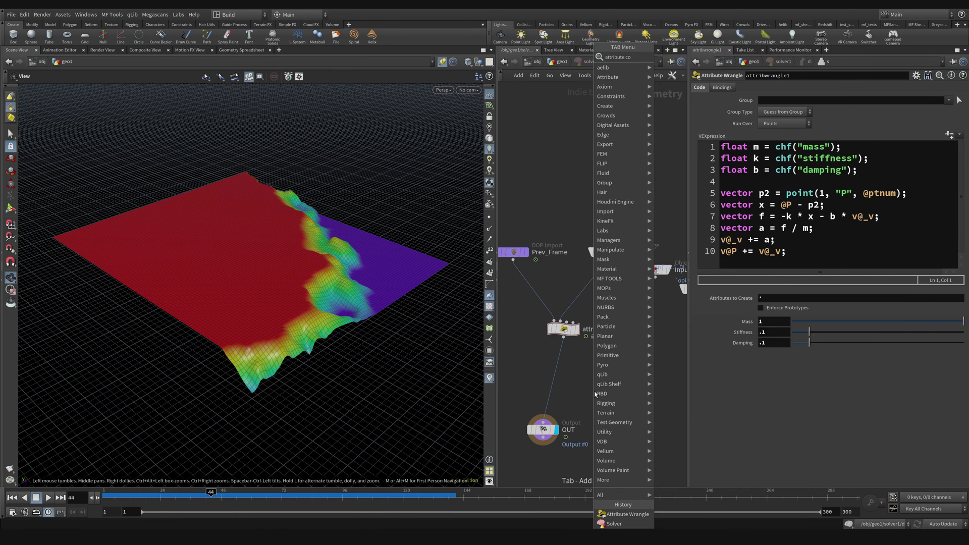
key("Return")
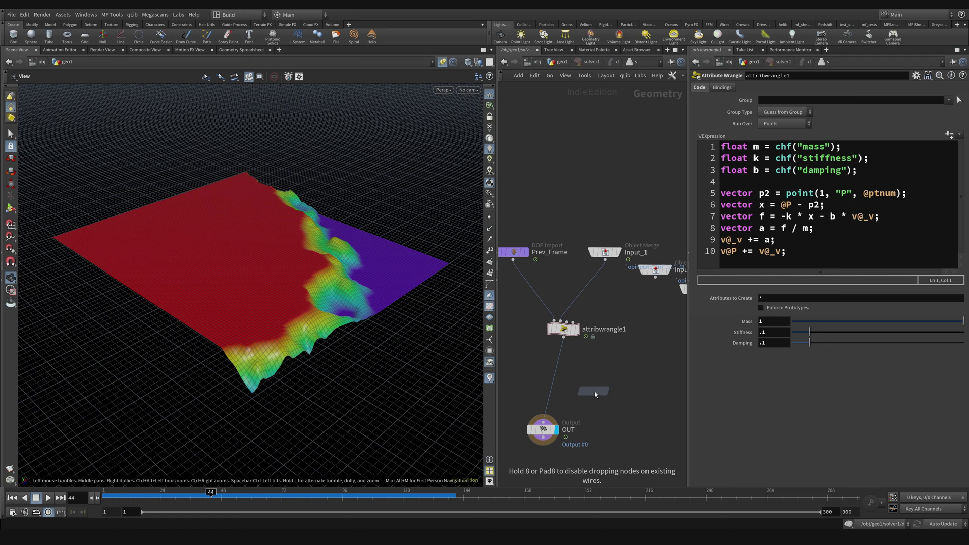
left_click(596, 362)
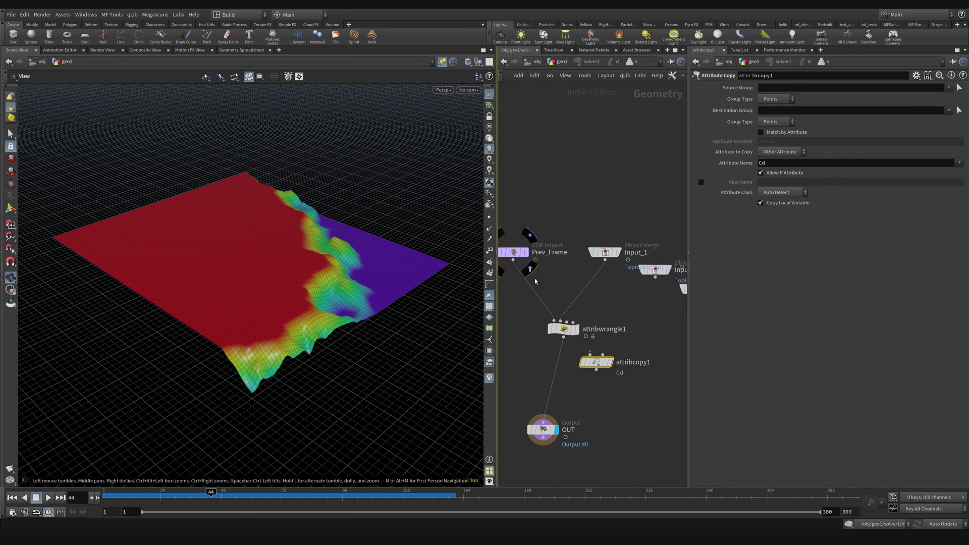
left_click(564, 329)
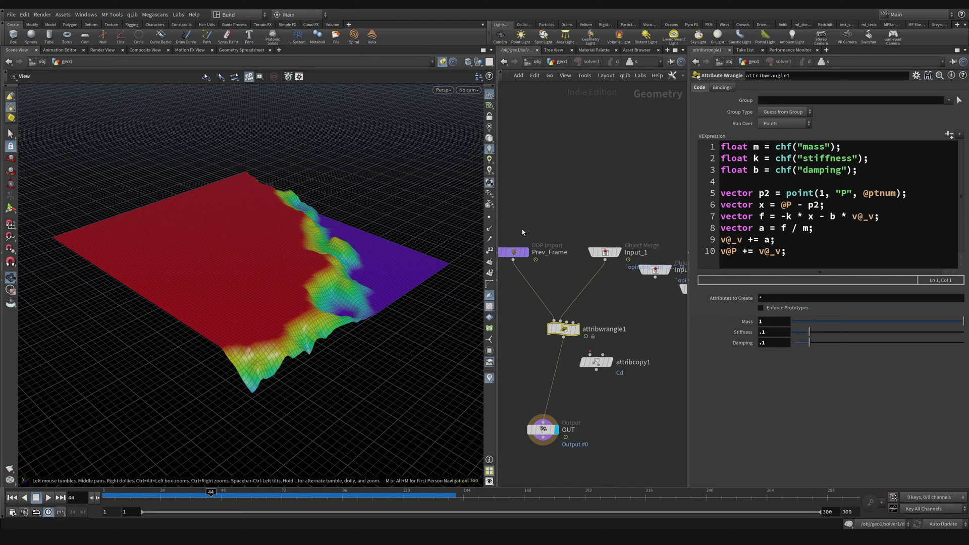
left_click_drag(596, 362, 598, 391)
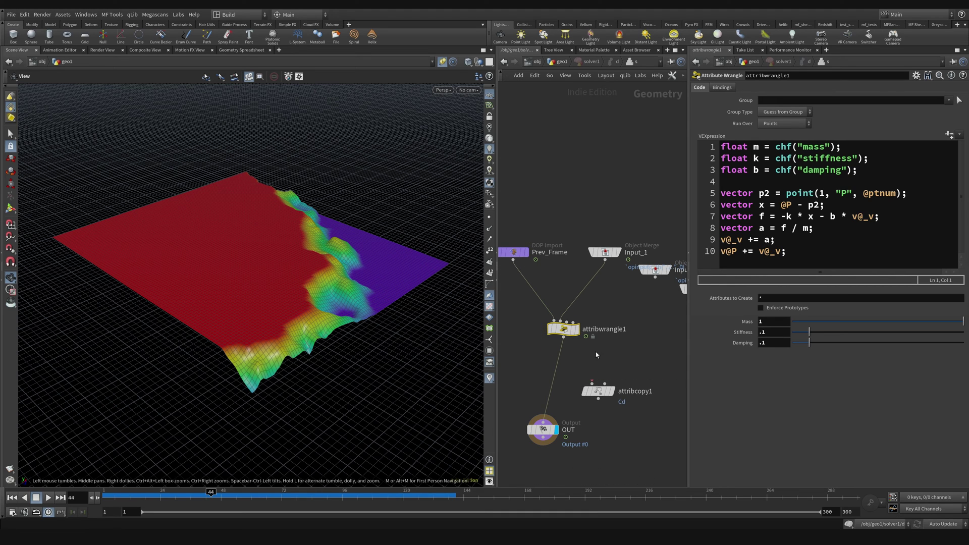
Wire Input_1 and attribwrangle1 into attribcopy1 and set its Attribute Name to P _v.
left_click(606, 260)
left_click(587, 374)
mouse_move(595, 392)
left_click(564, 338)
left_click(607, 383)
left_click(598, 391)
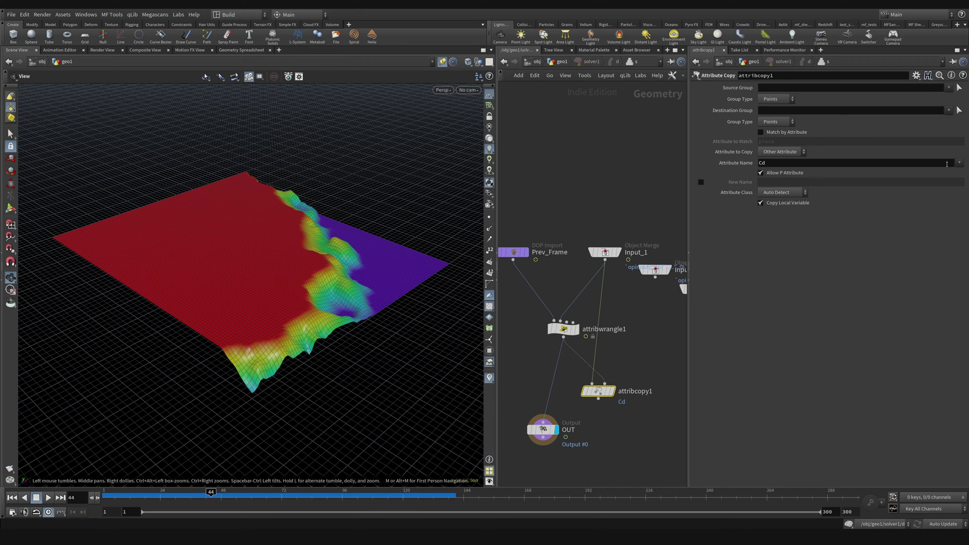
left_click_drag(947, 164, 699, 163)
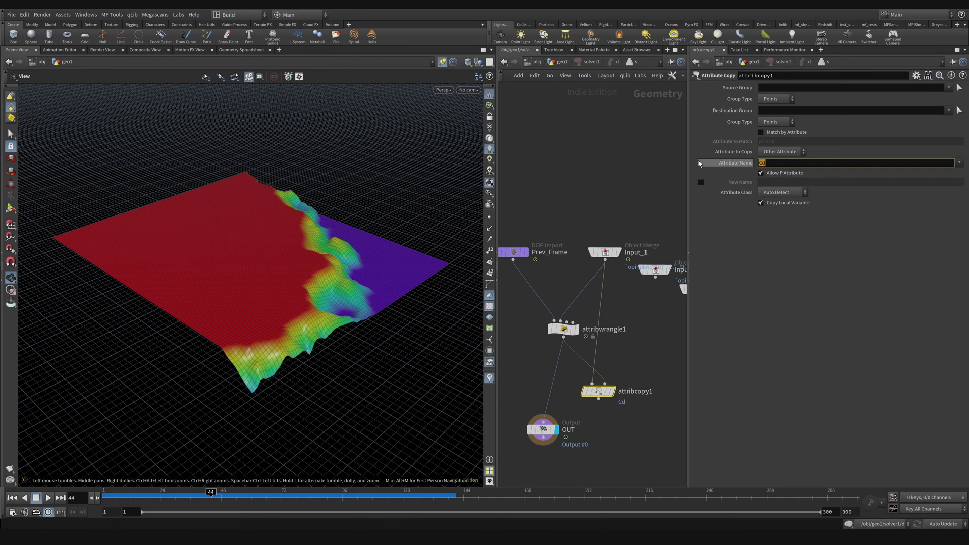
type("P _v")
key("Return")
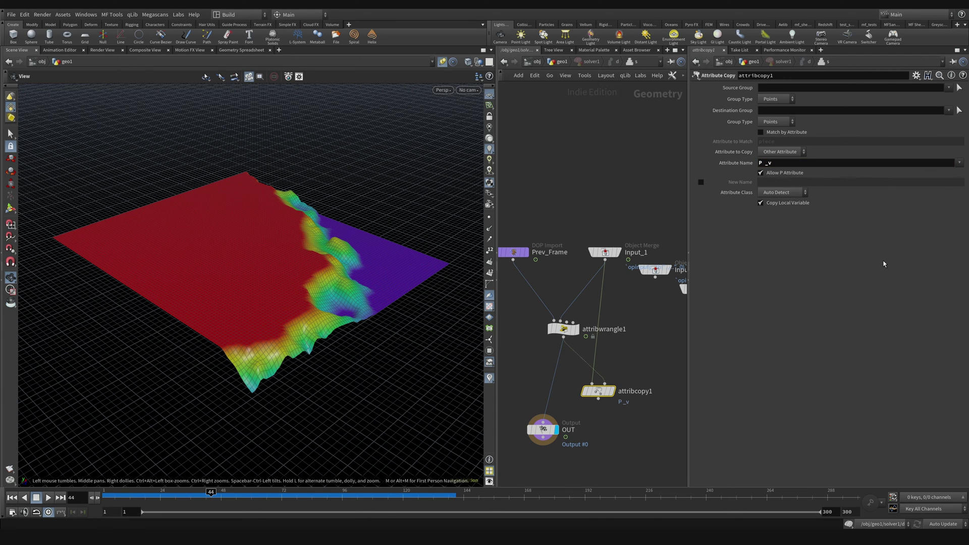
Connect attribcopy1's output into the OUT node.
left_click_drag(544, 429, 553, 449)
left_click(564, 328)
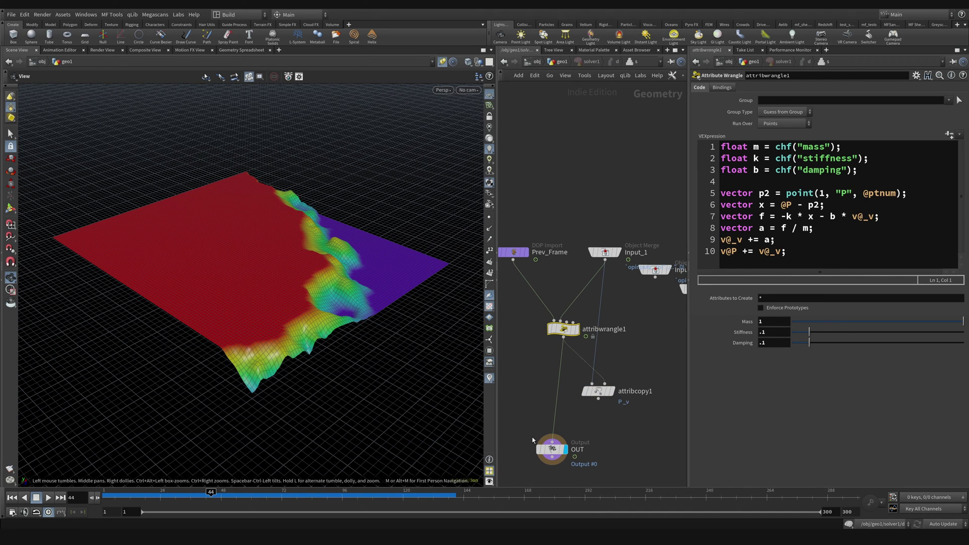
left_click_drag(599, 399, 552, 437)
left_click(551, 449)
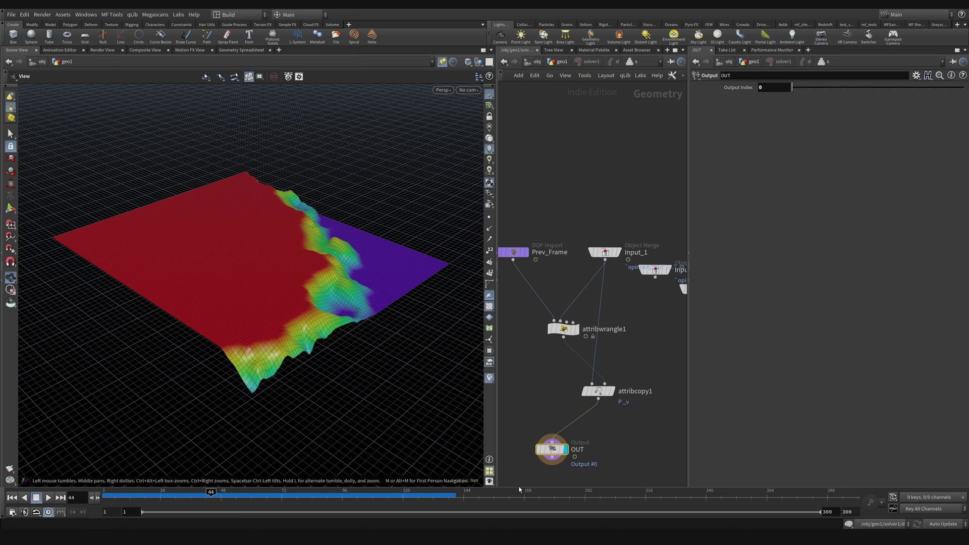
left_click(614, 453)
Back in geo1, display solver1's result and play the simulation from frame 1.
left_click(559, 63)
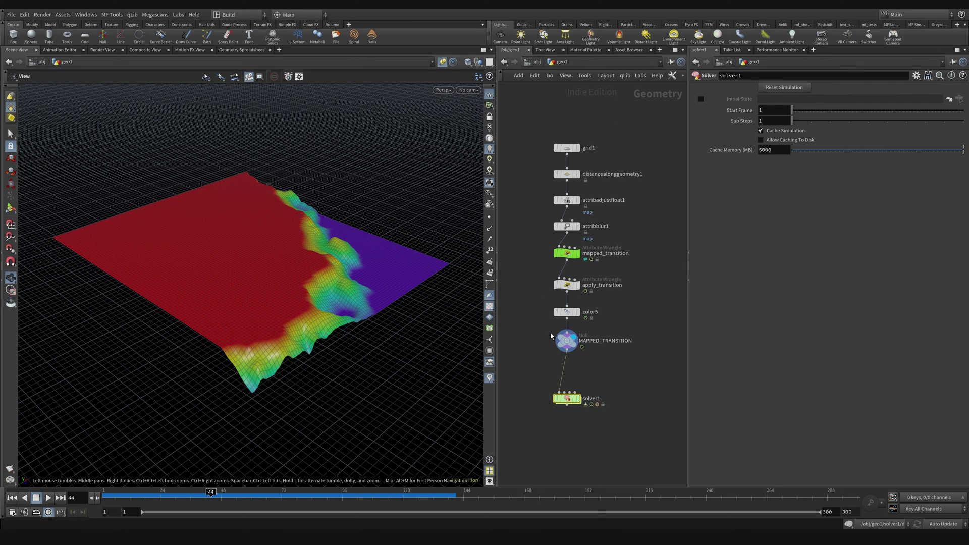
left_click(579, 399)
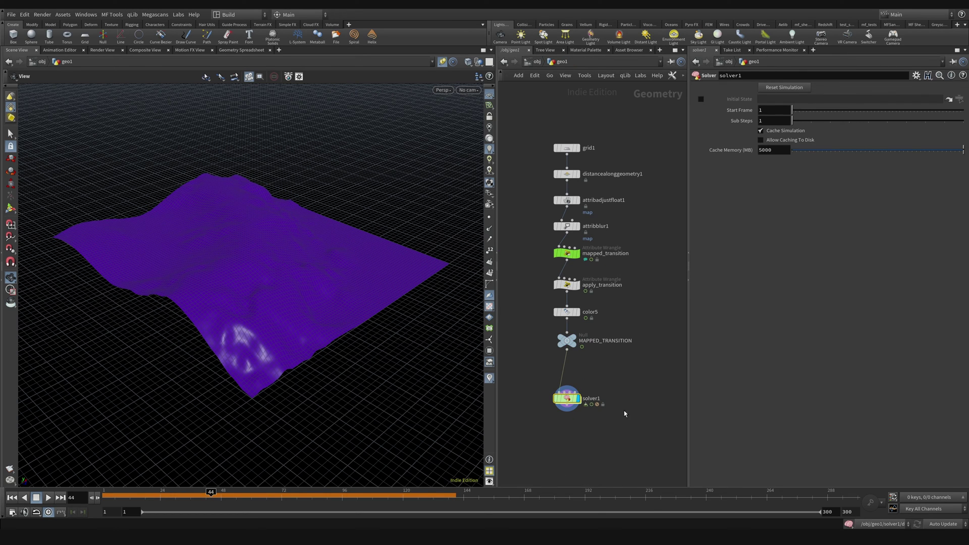
left_click(14, 499)
left_click(48, 498)
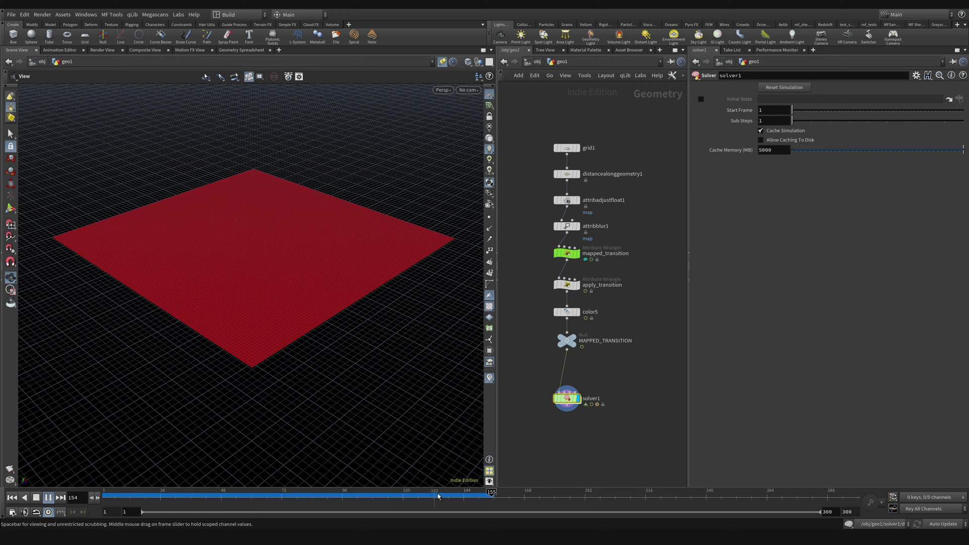
left_click(36, 497)
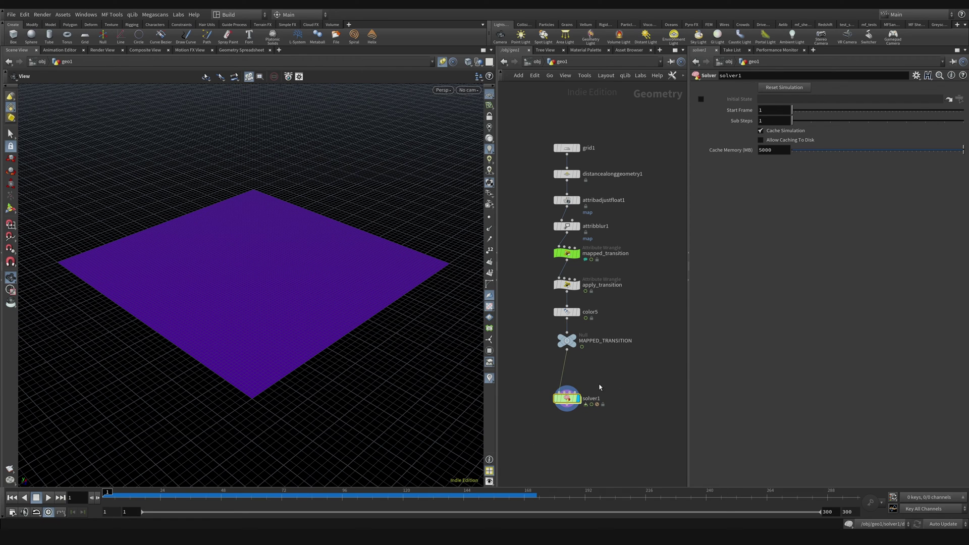
Review attribwrangle1's spring code inside solver1, then return up to geo1.
double_click(579, 399)
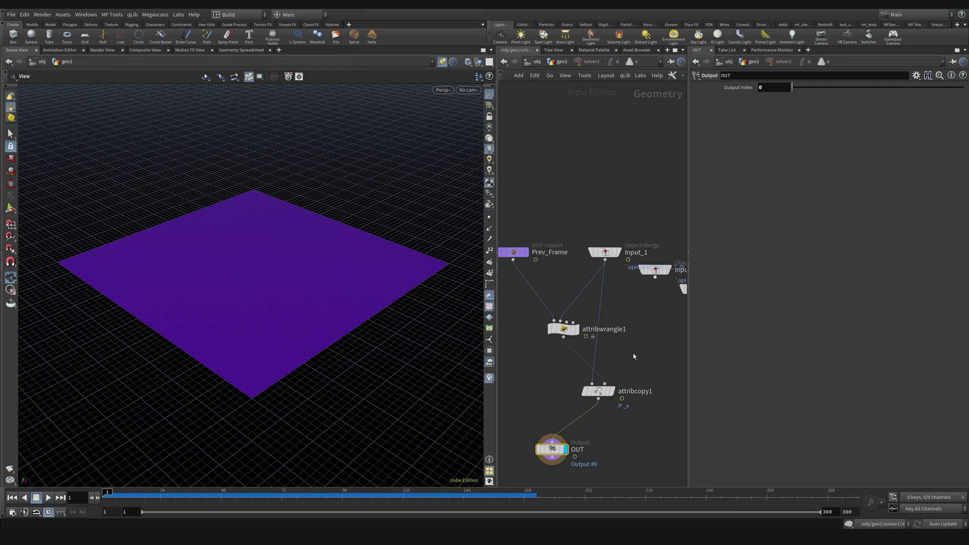
left_click(563, 329)
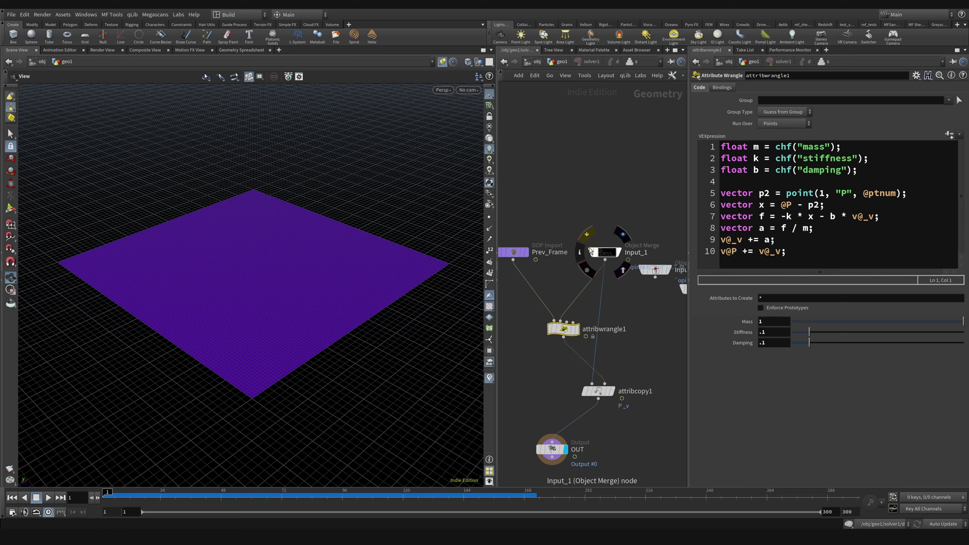
left_click(628, 296)
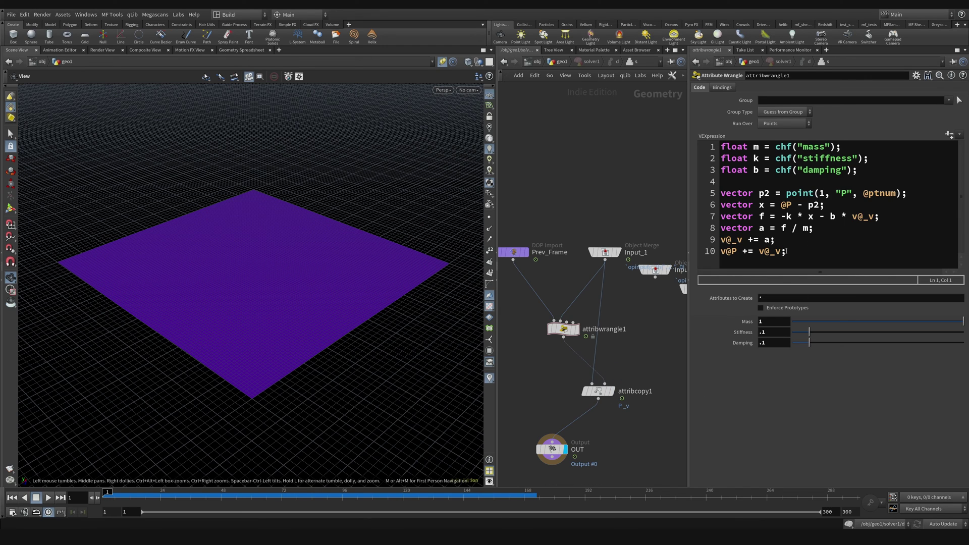
left_click(560, 62)
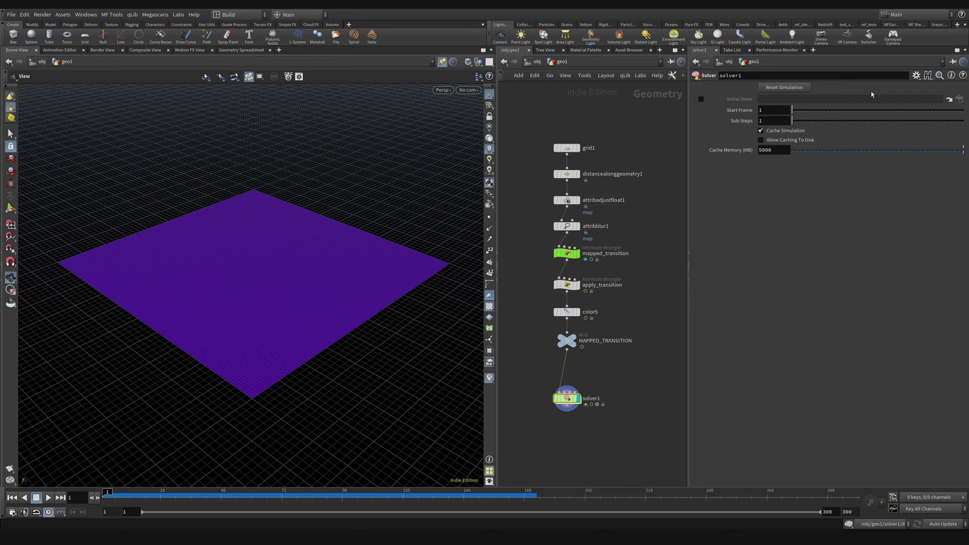
Promote the inner wrangle's Mass, Stiffness and Damping to solver1 via Edit Parameter Interface, then apply.
left_click(916, 75)
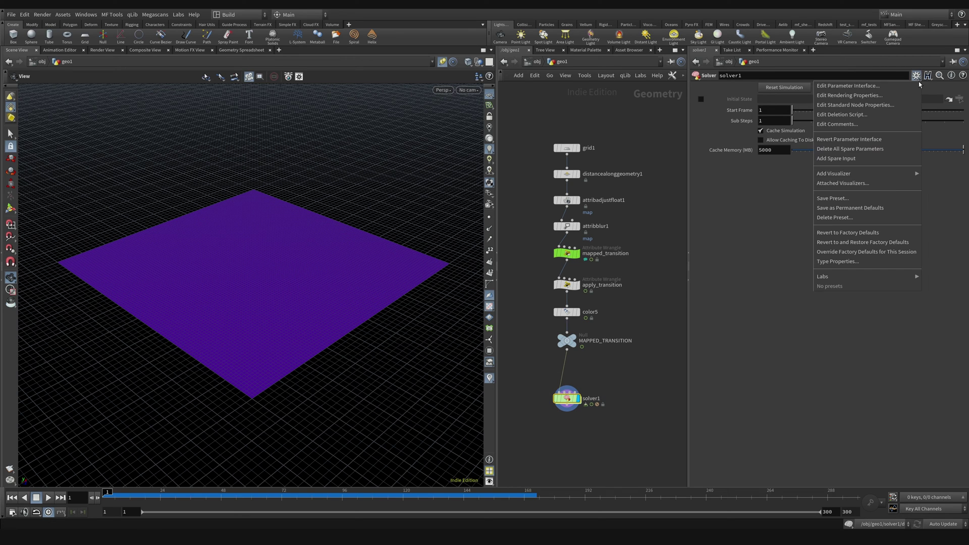
left_click(864, 87)
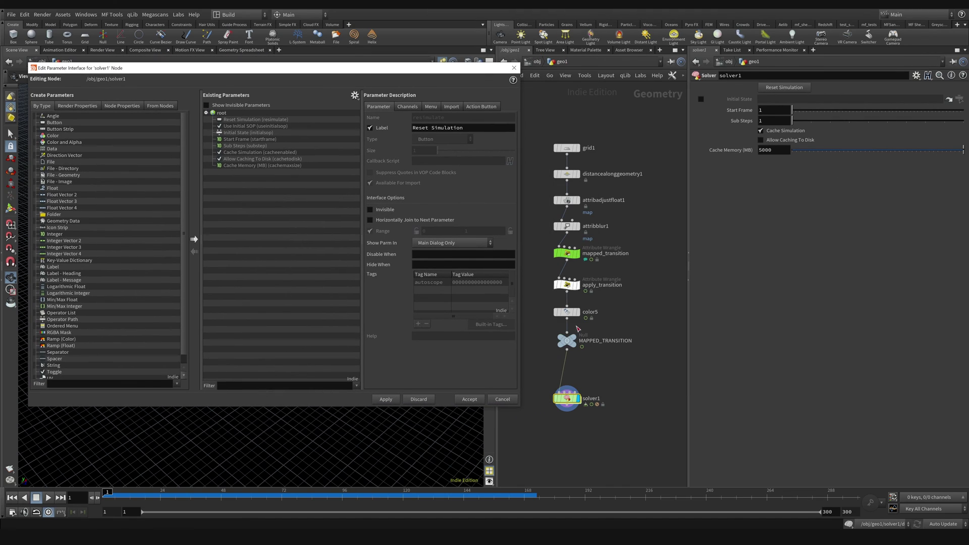
double_click(567, 399)
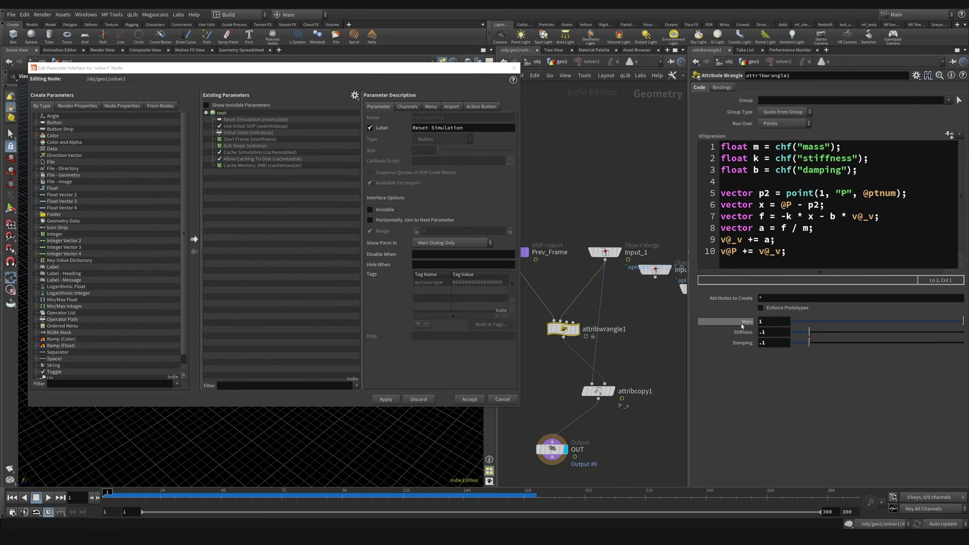
left_click_drag(747, 323, 250, 207)
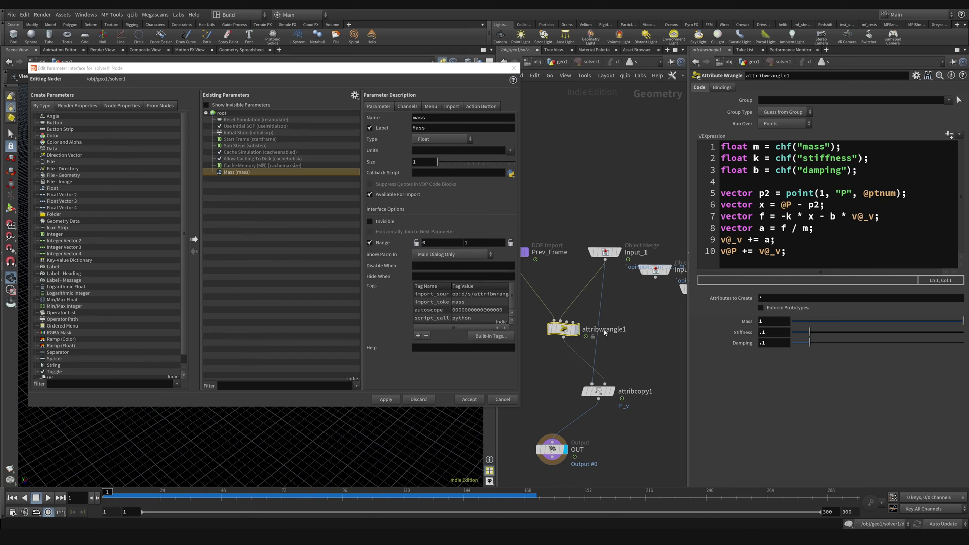
left_click_drag(745, 336, 259, 241)
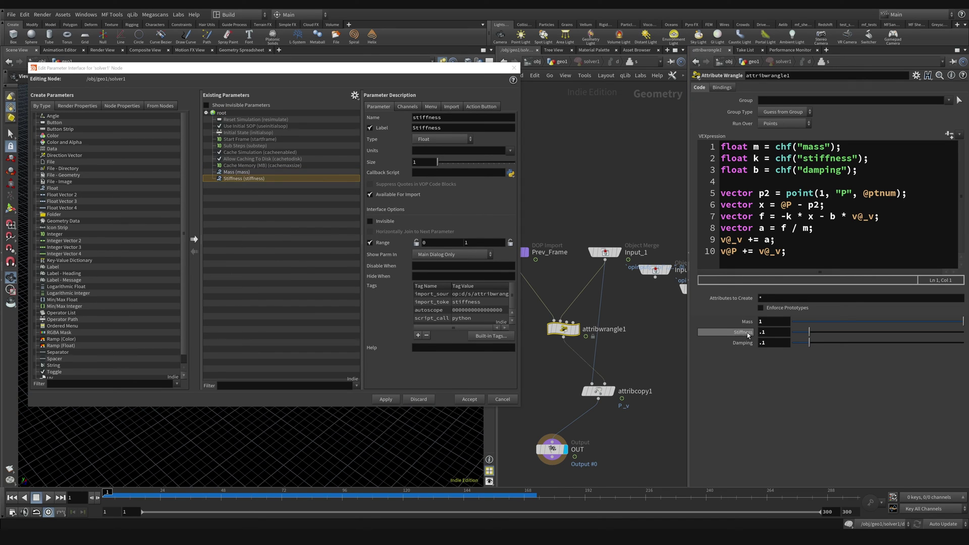
left_click_drag(745, 347, 303, 217)
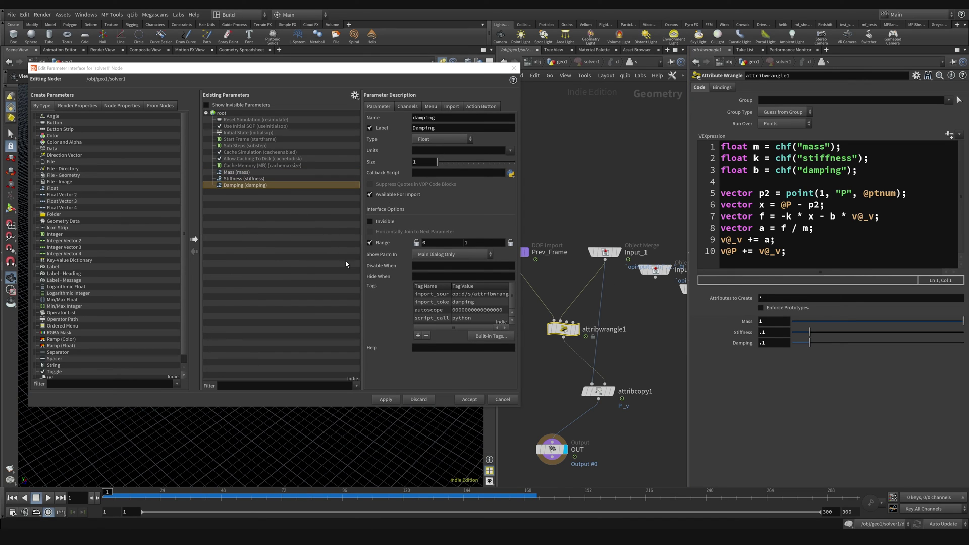
left_click(392, 400)
left_click(469, 399)
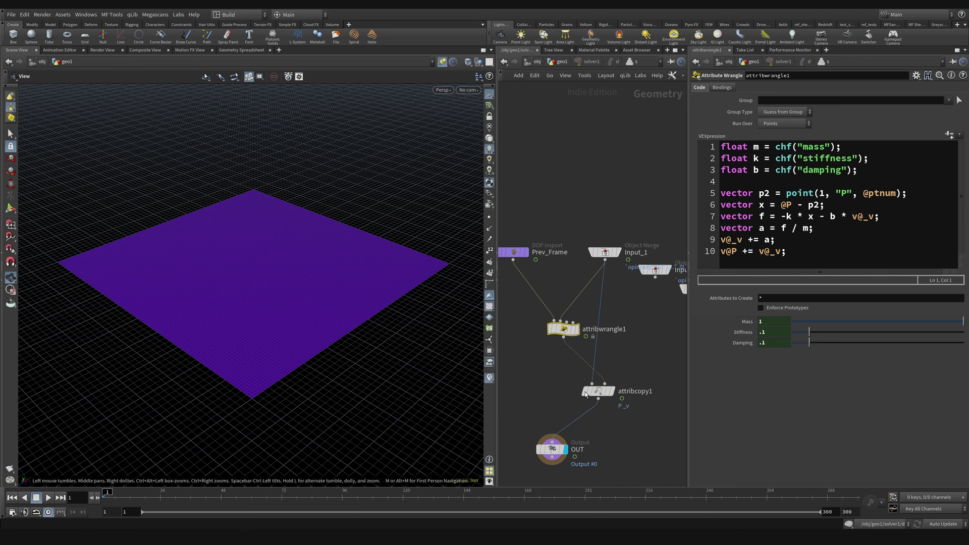
Test the simulation with Stiffness raised to 0.711 and Damping to 0.675.
key("u")
key("u")
key("u")
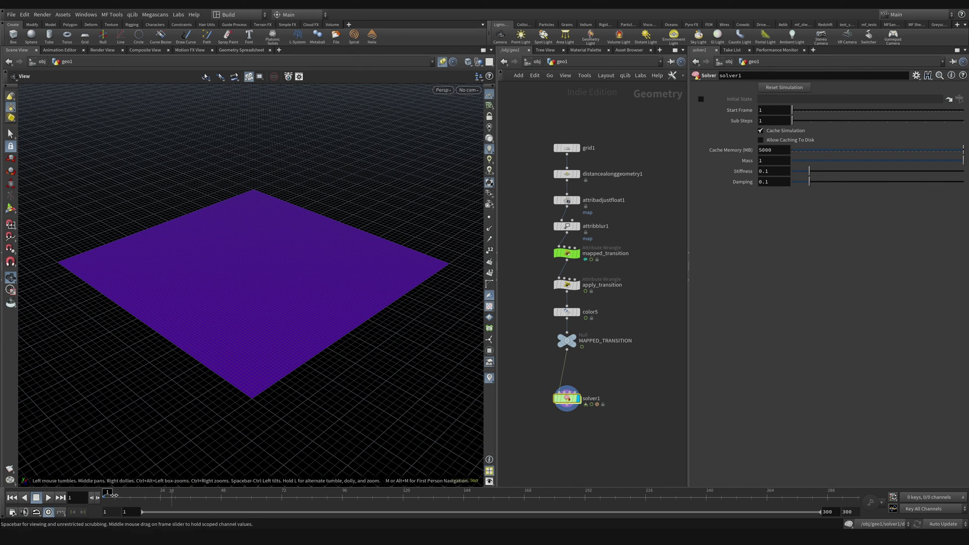
left_click_drag(813, 177, 914, 174)
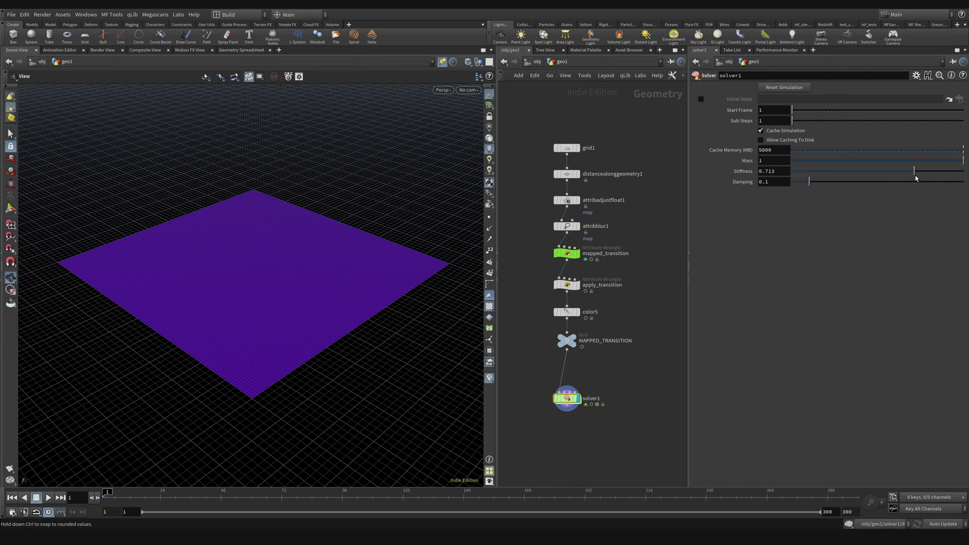
left_click(48, 498)
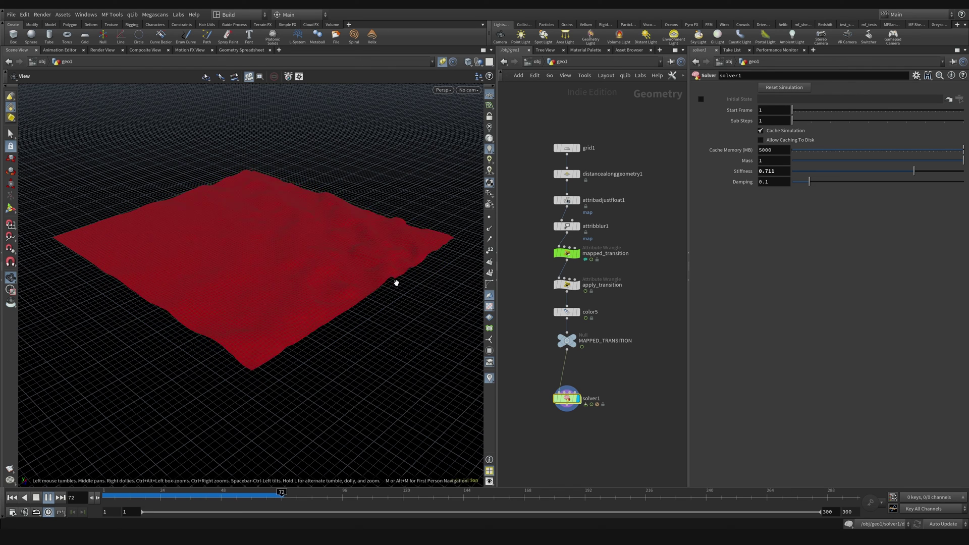
left_click_drag(116, 492, 187, 493)
left_click_drag(810, 181, 908, 181)
left_click_drag(135, 498, 104, 498)
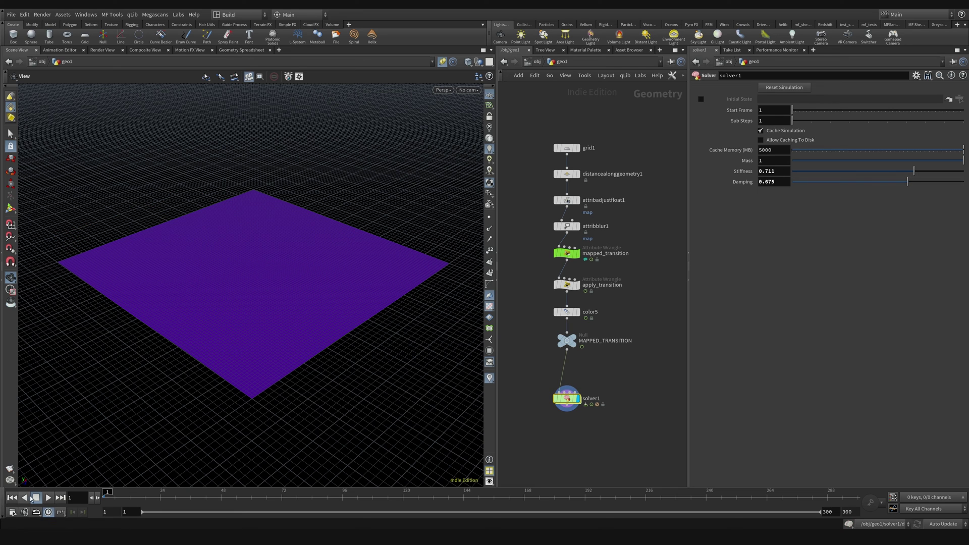
left_click(48, 498)
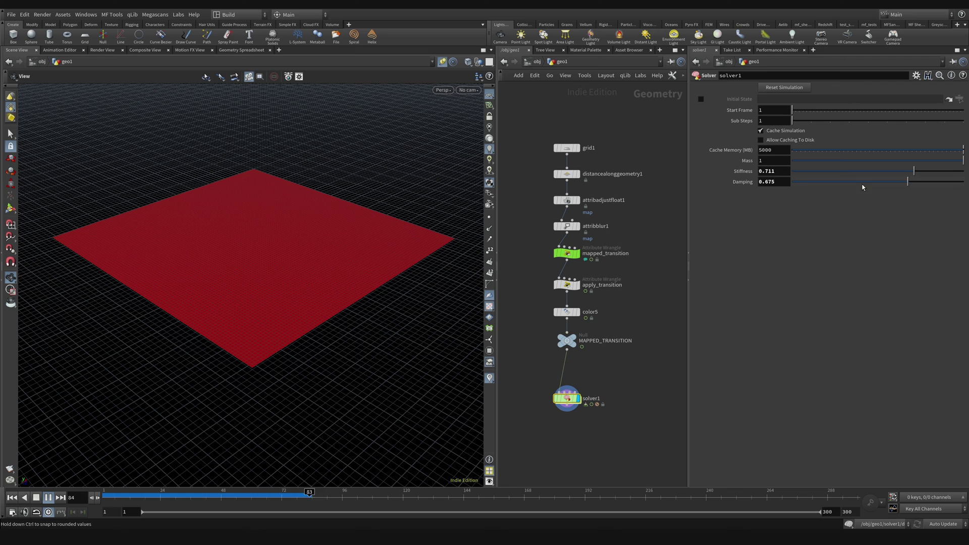
Set solver1's Damping to .3 and replay the simulation.
left_click_drag(908, 182, 866, 182)
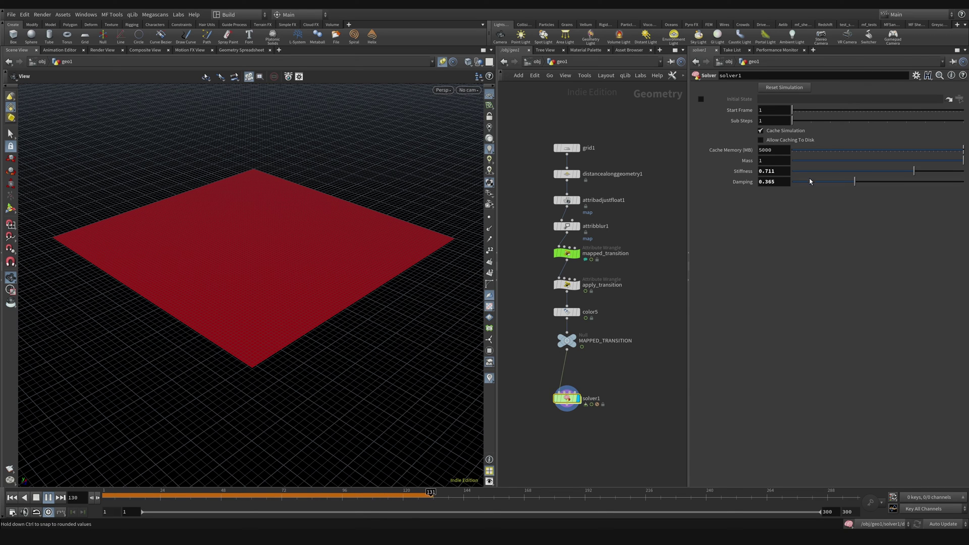
left_click(774, 182)
type(".3")
key("Return")
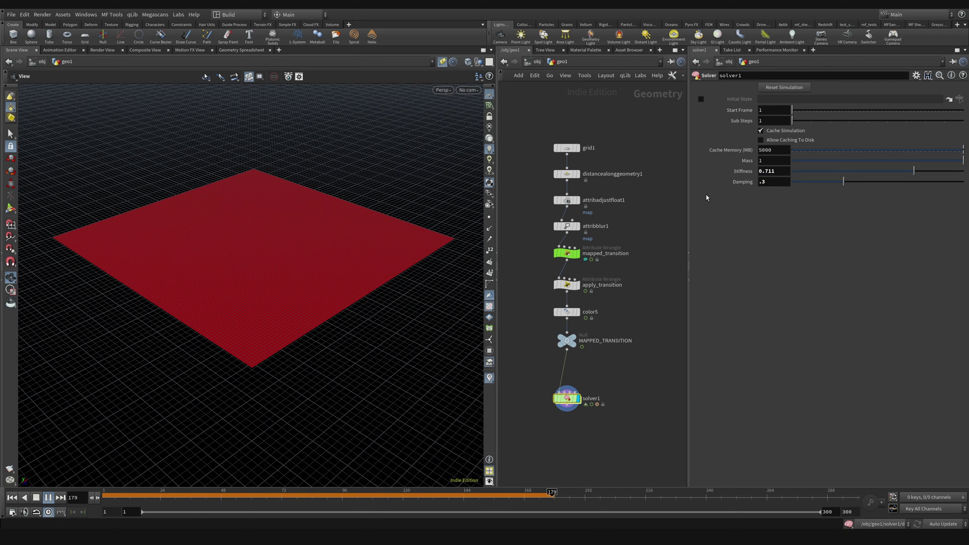
left_click(11, 498)
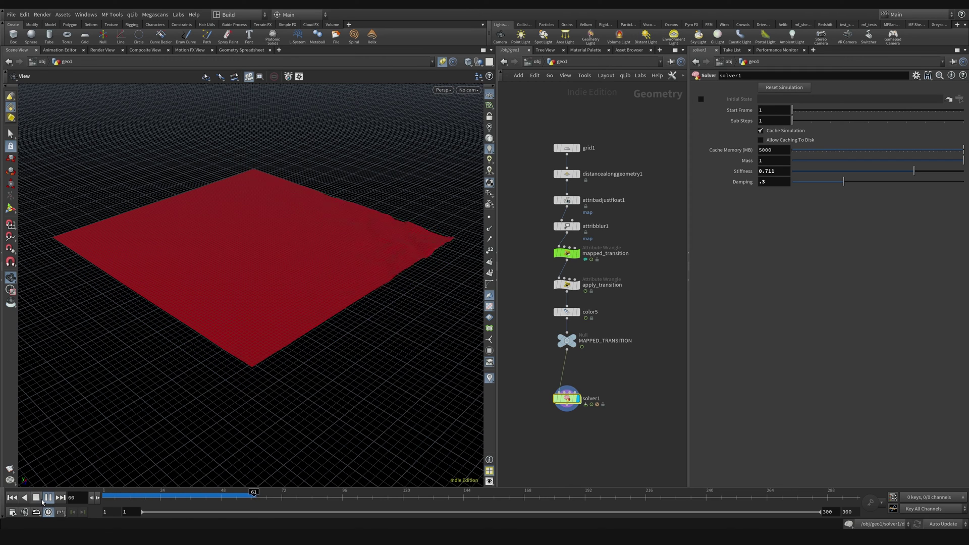
left_click(47, 499)
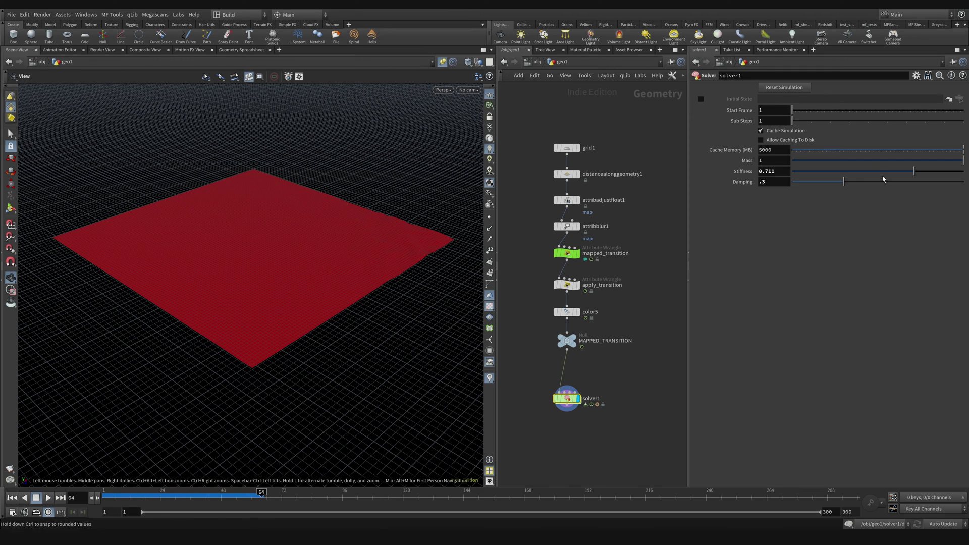
Set Stiffness to .1 and replay the simulation from the first frame.
left_click_drag(922, 168, 964, 161)
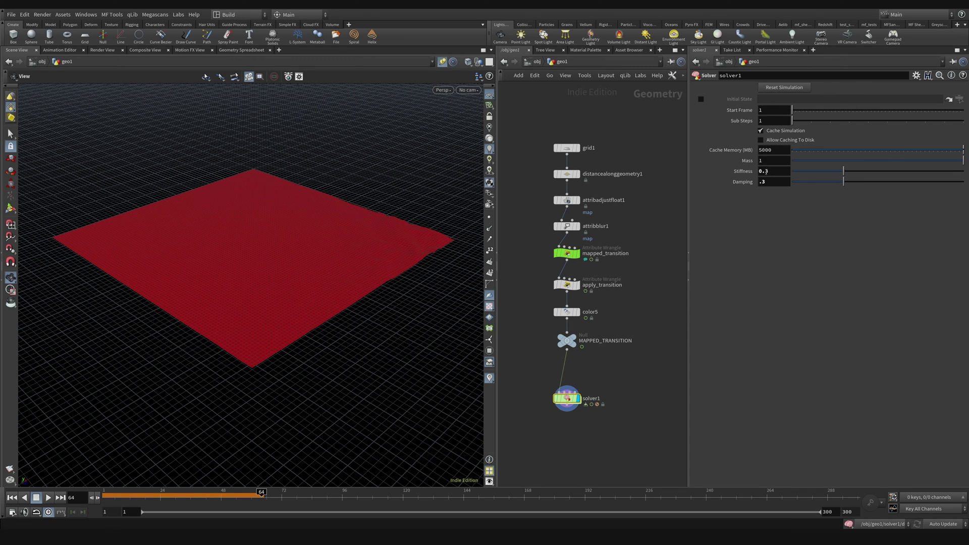
left_click(766, 172)
type(".1")
key("Return")
left_click(105, 493)
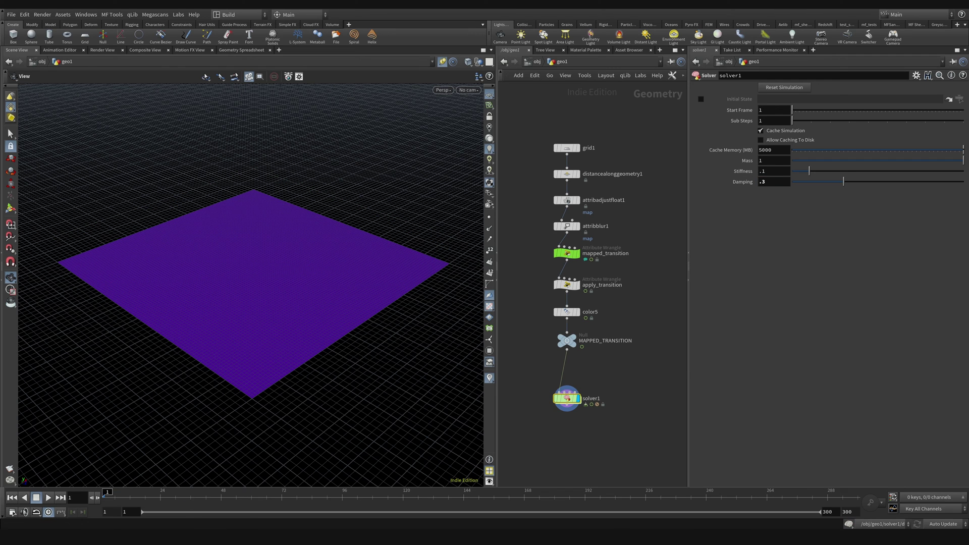
left_click(48, 497)
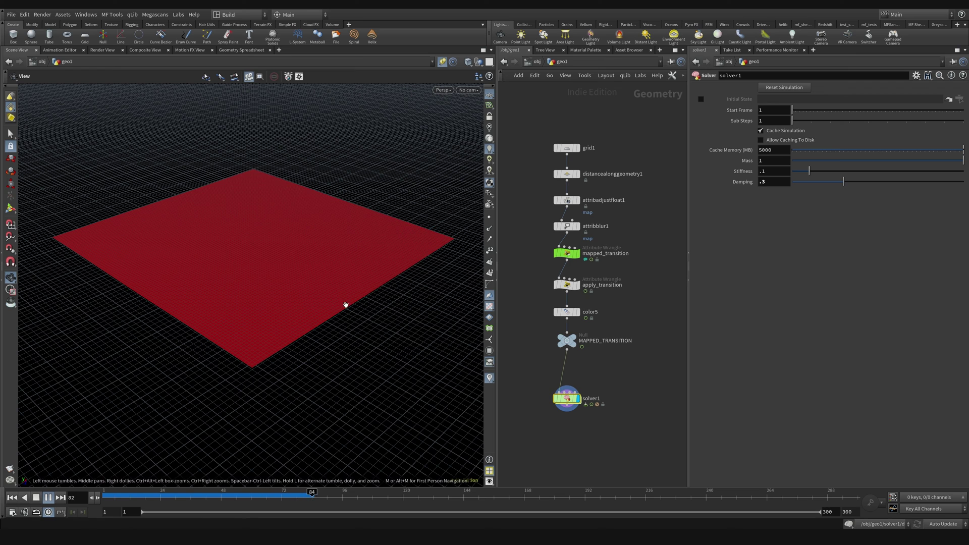
left_click_drag(226, 497, 166, 498)
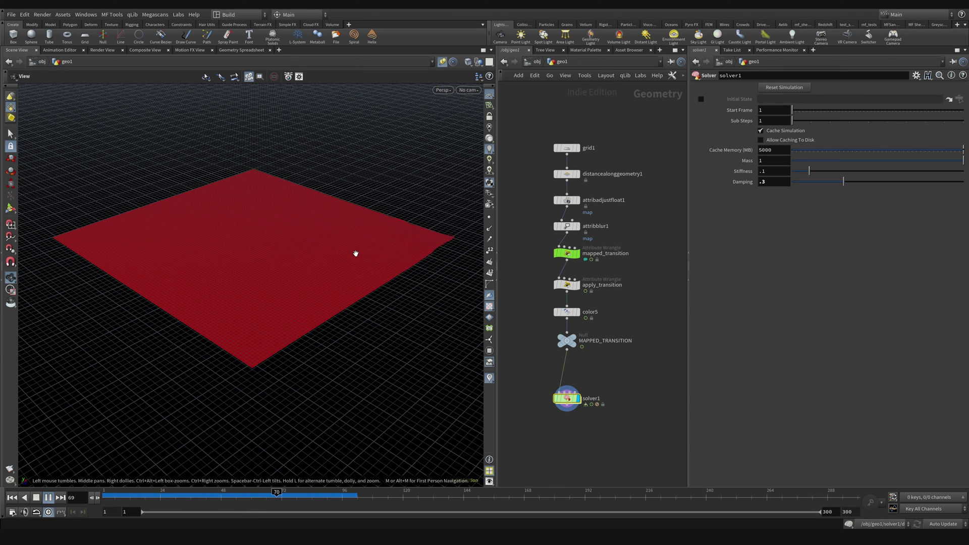
key("Escape")
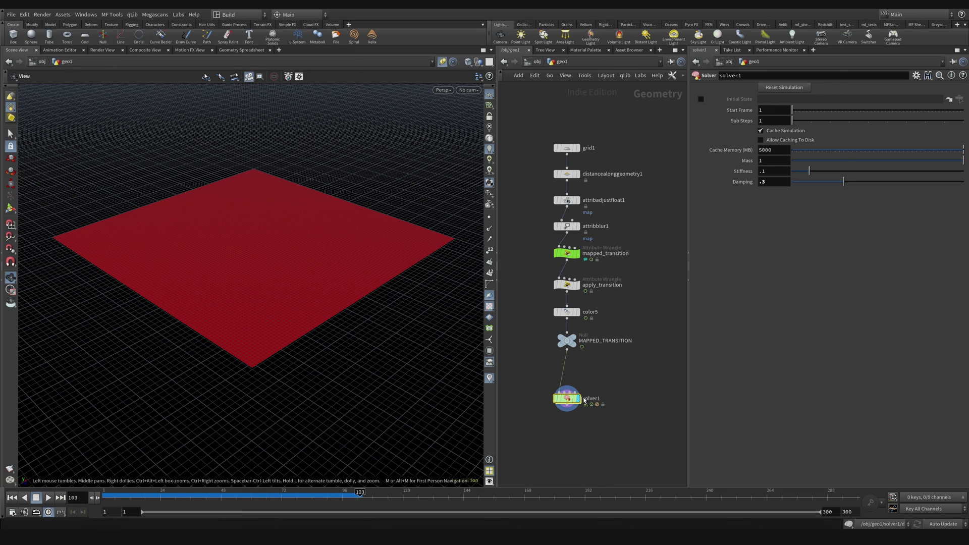
Check solver1's info (10,000 points, 9,801 polygons) and bring up the TAB node menu.
middle_click_drag(560, 430, 577, 402)
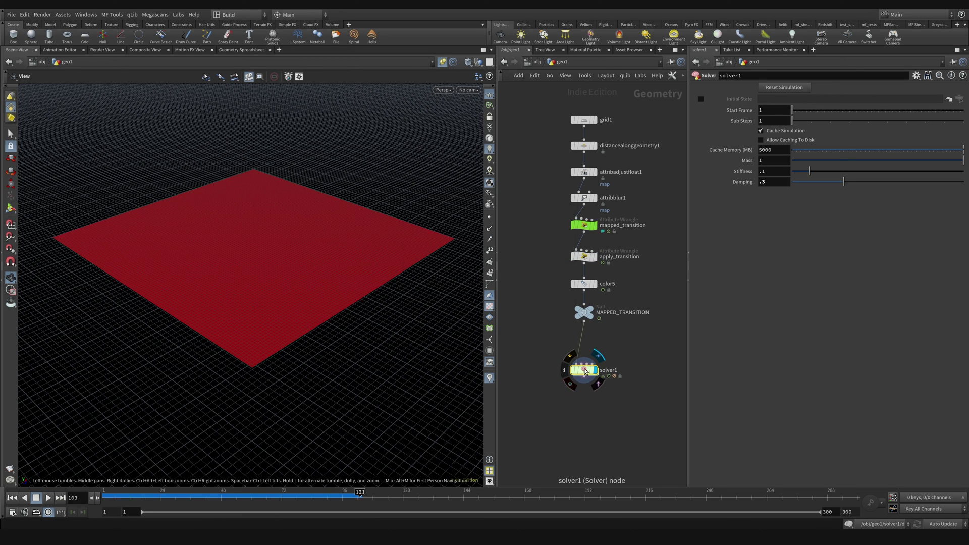
middle_click(586, 370)
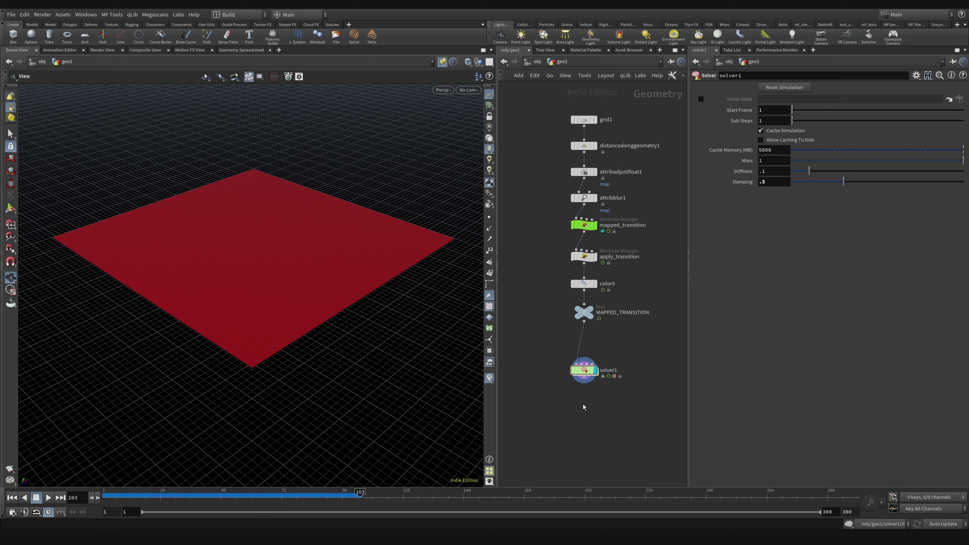
key("Tab")
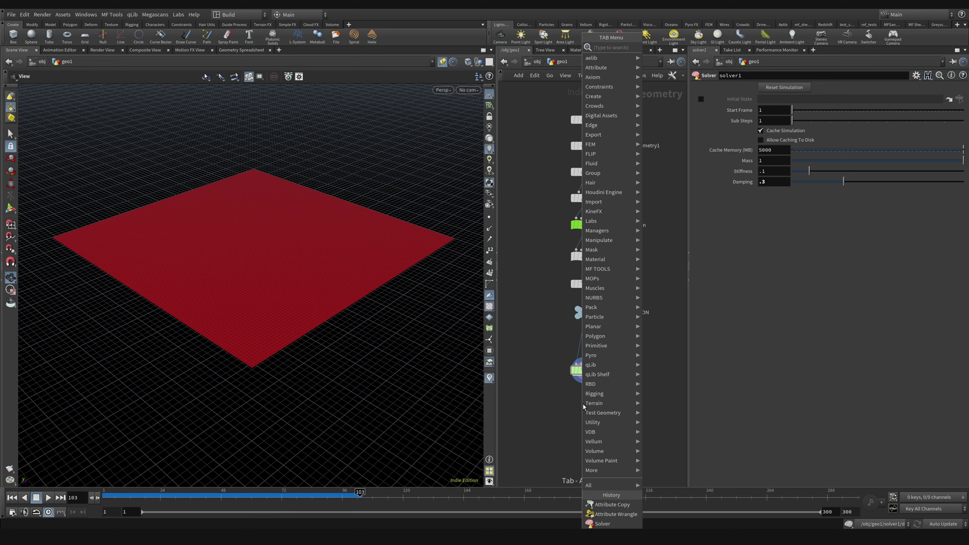
Place an attribdelete node under solver1 that deletes point attributes matching _*.
type("attribdelete")
key("Return")
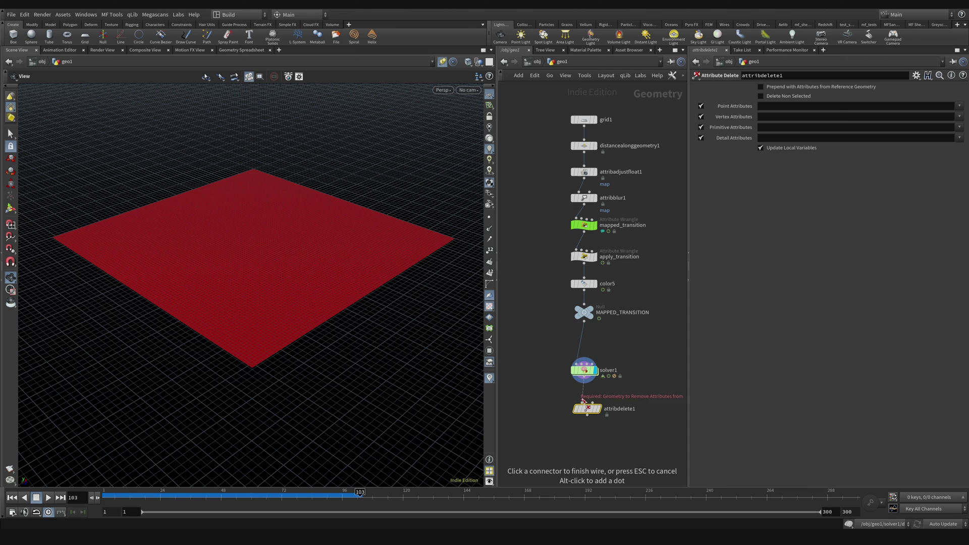
left_click(598, 410)
left_click(783, 107)
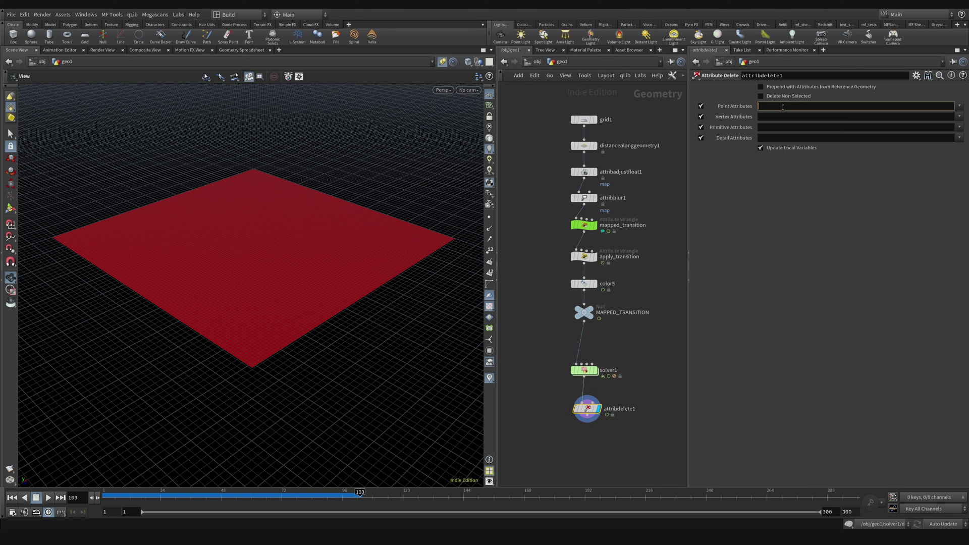
type("_*")
Compare attribdelete1's and solver1's info, confirming only Cd, map, mask and P remain.
middle_click_drag(587, 408, 757, 233)
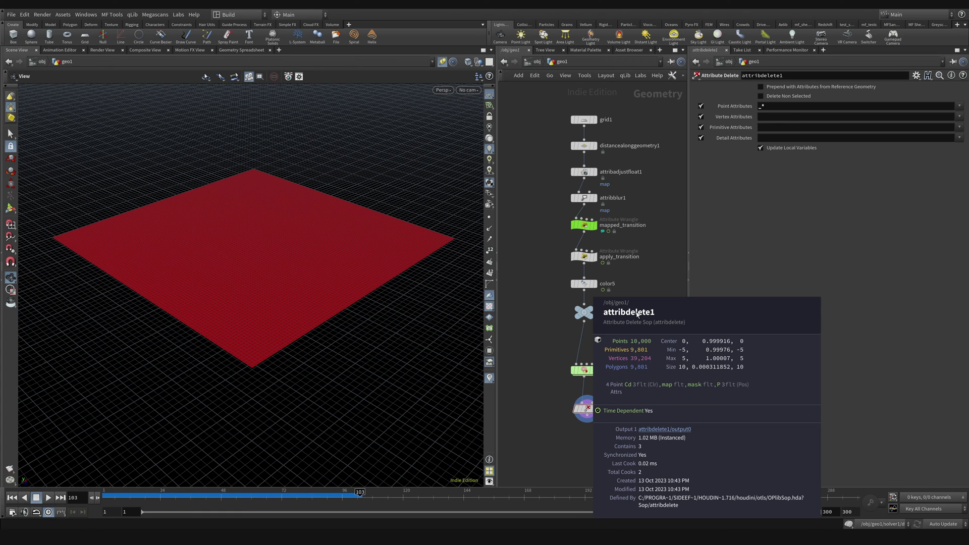
middle_click_drag(681, 291, 767, 109)
middle_click_drag(555, 372, 623, 345)
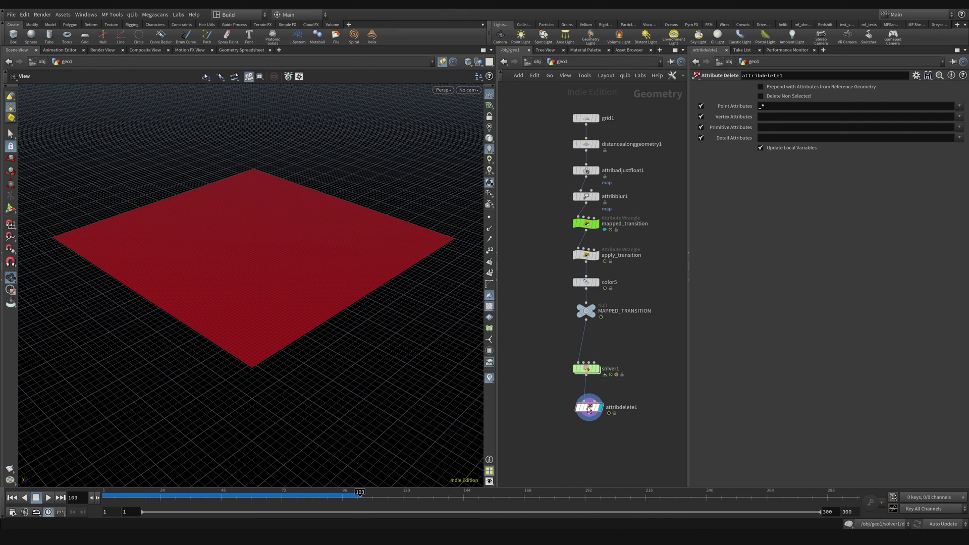
middle_click_drag(588, 407, 566, 371)
left_click_drag(560, 348, 630, 427)
middle_click_drag(550, 352, 548, 306)
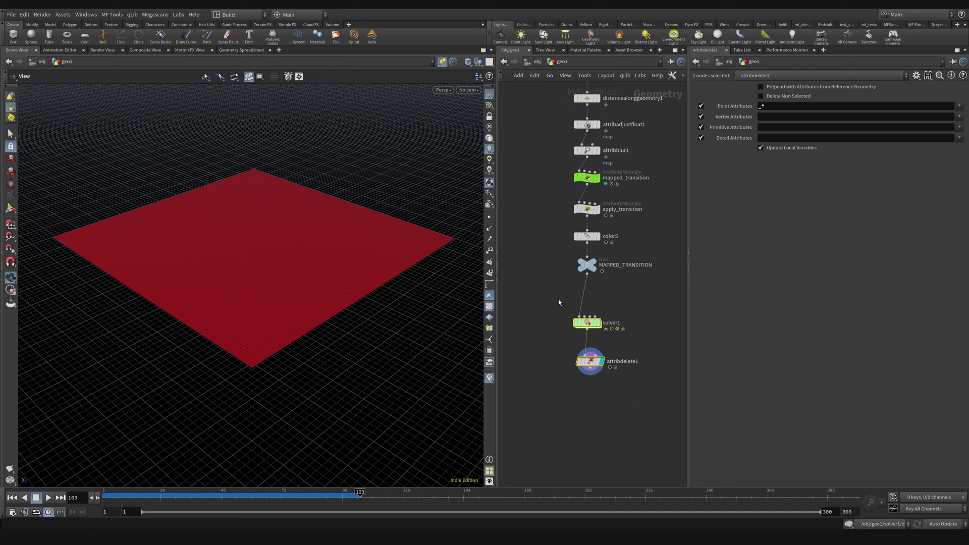
left_click_drag(524, 297, 669, 411)
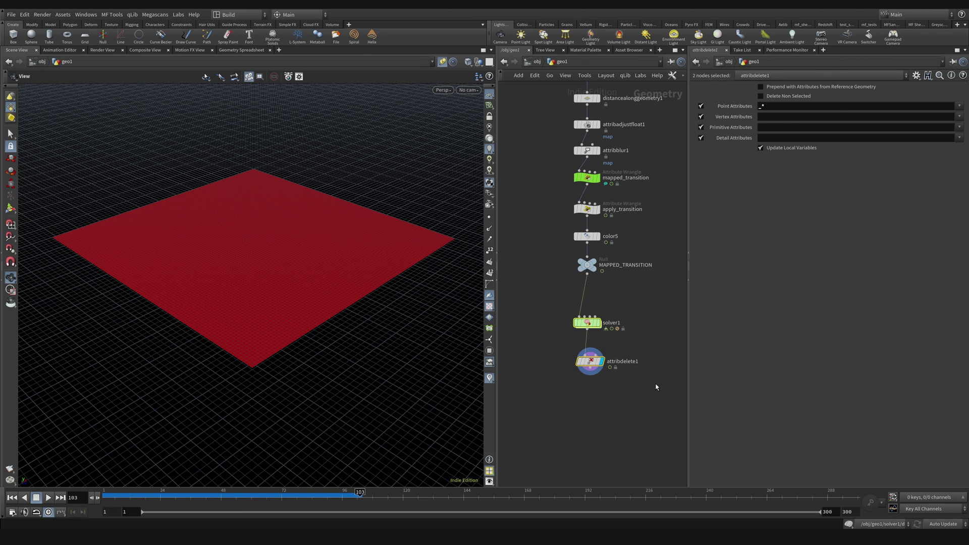